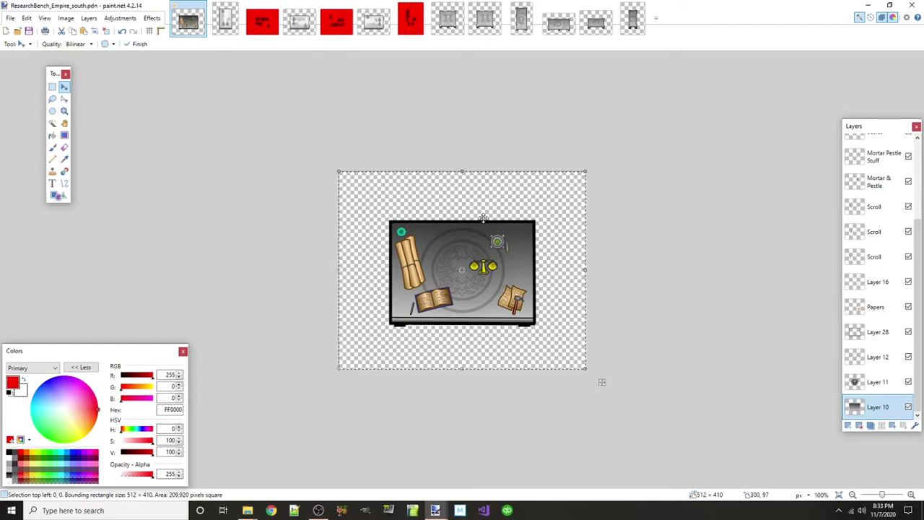
# Confirm the Empire bench canvas is 512 × 410 unchanged, then show the ResearchBenchSimple south image
pyautogui.scroll(4, 470, 290)
pyautogui.scroll(-2, 481, 314)
pyautogui.scroll(1, 469, 294)
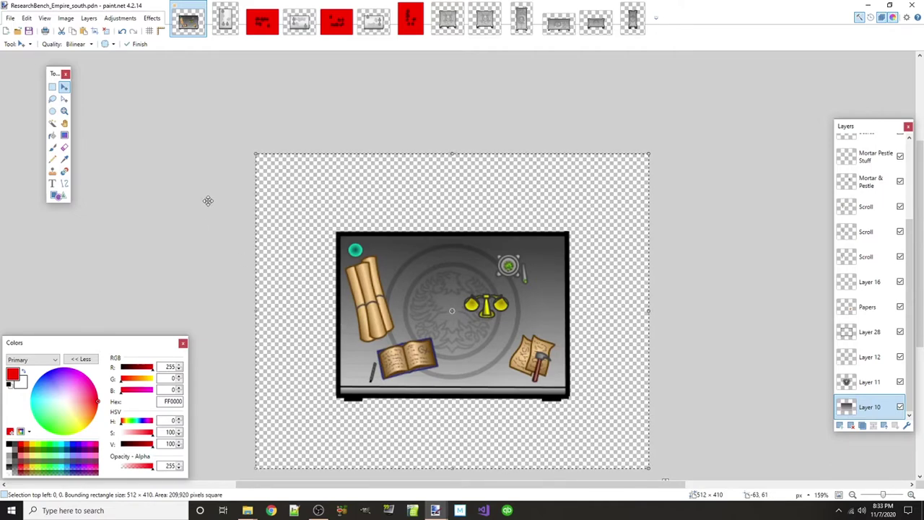
pyautogui.scroll(-1, 398, 295)
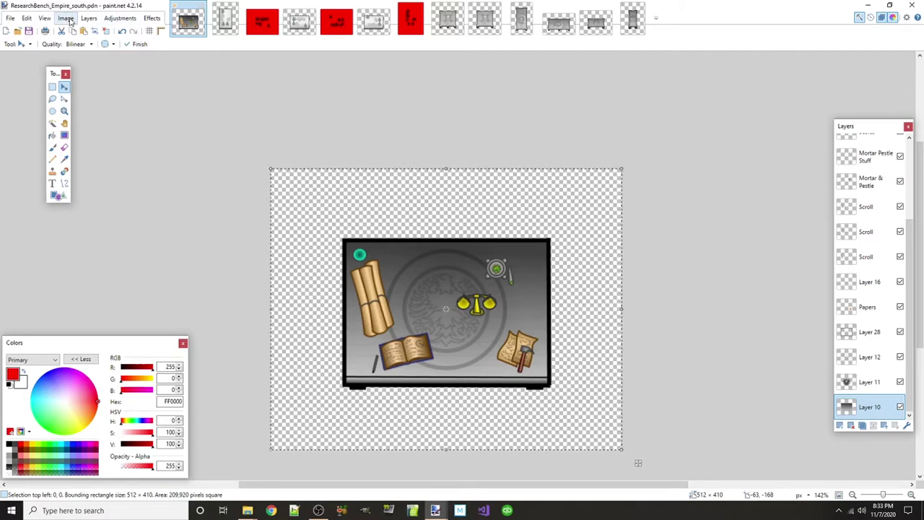
pyautogui.click(67, 19)
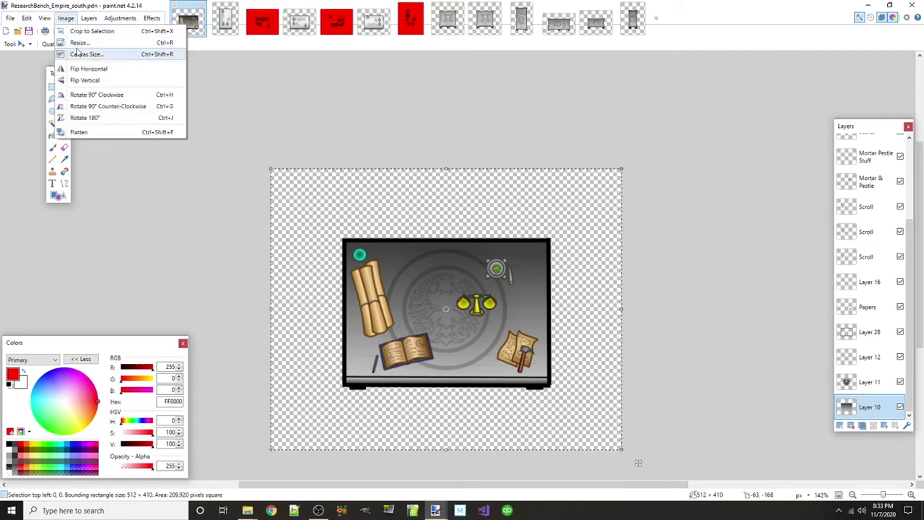
pyautogui.click(81, 55)
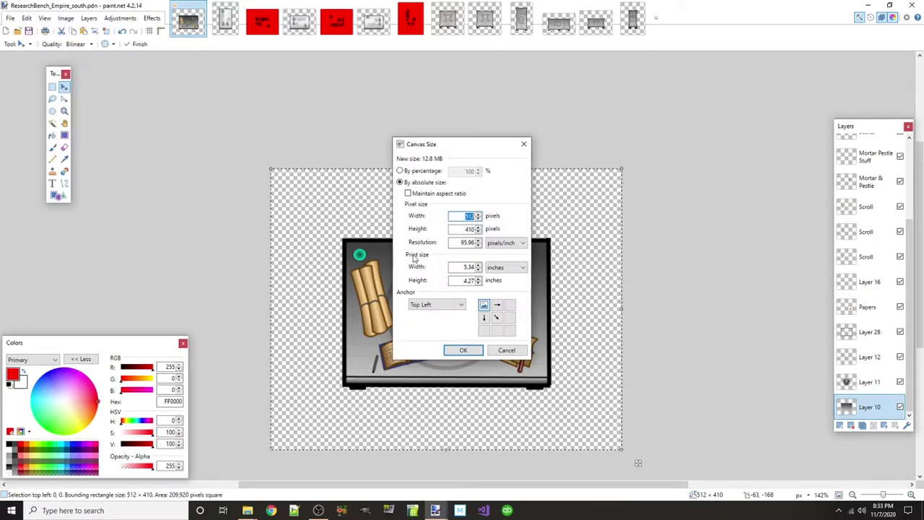
pyautogui.click(505, 352)
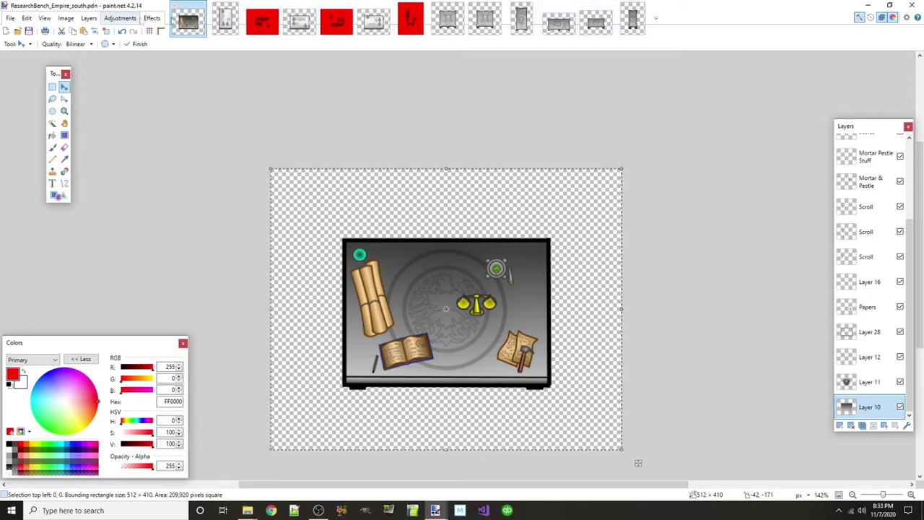
pyautogui.click(303, 23)
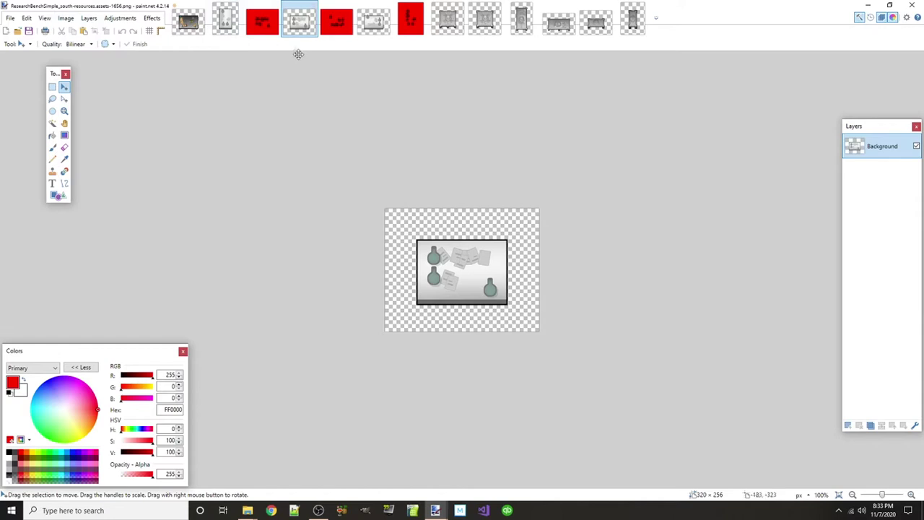
# Flip through the north, Empire and simple south bench image tabs
pyautogui.click(373, 20)
pyautogui.scroll(4, 485, 299)
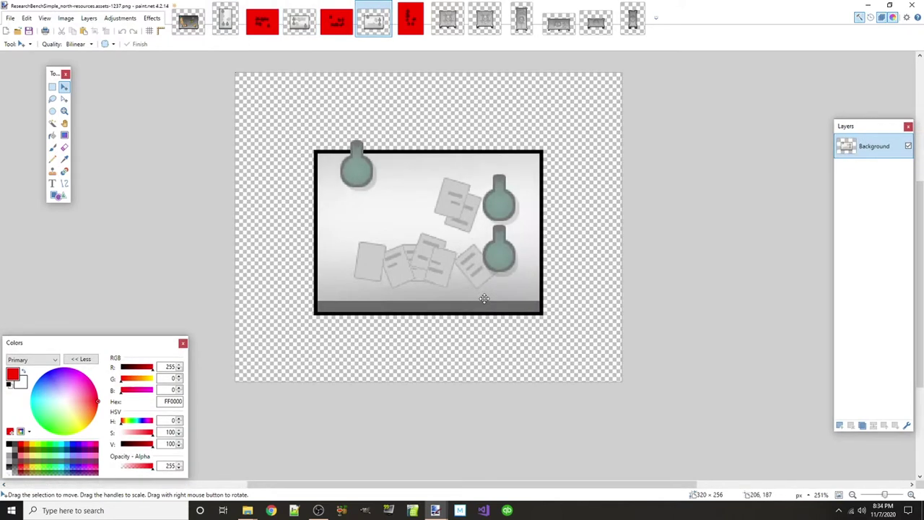
pyautogui.click(186, 22)
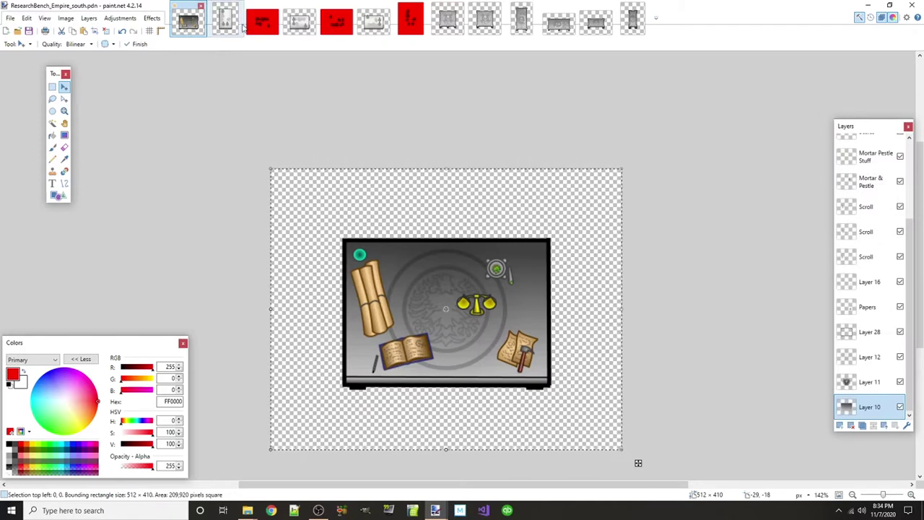
pyautogui.click(299, 20)
pyautogui.scroll(4, 462, 274)
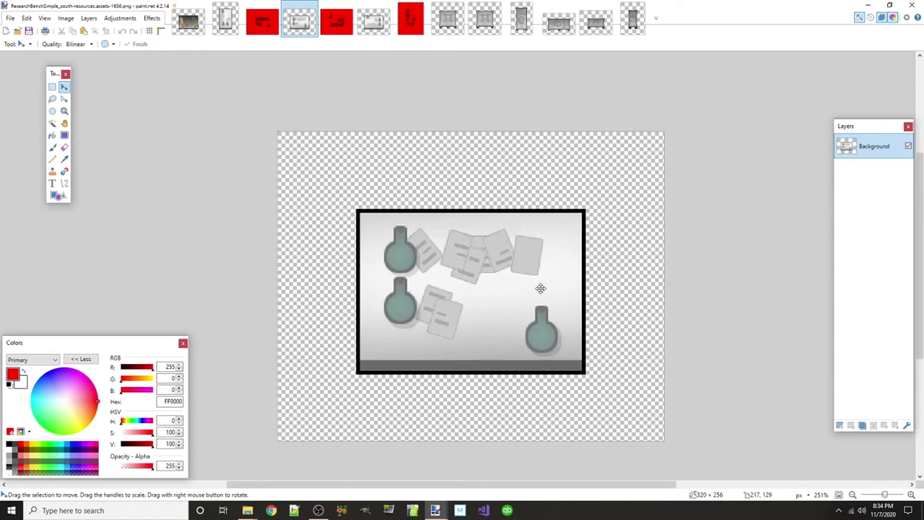
# Confirm the simple south bench is only 320 × 256, then return to the Empire bench image
pyautogui.click(66, 19)
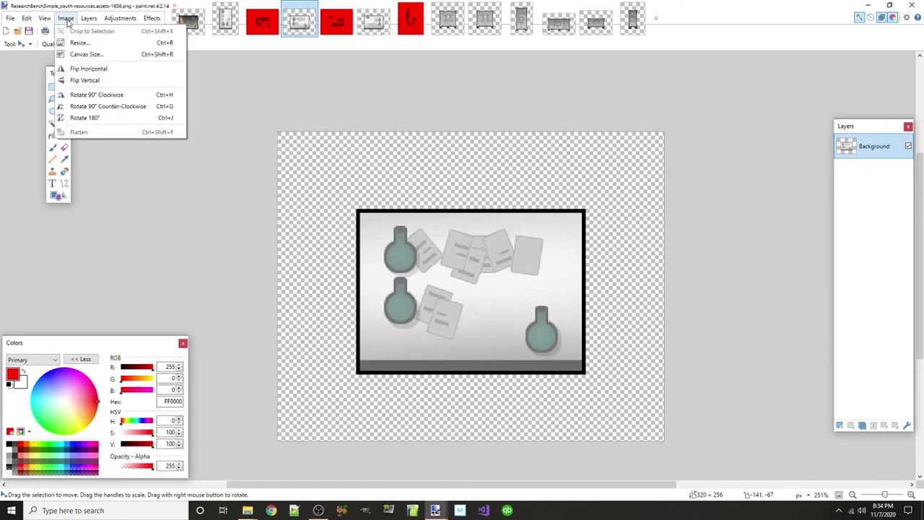
pyautogui.click(86, 54)
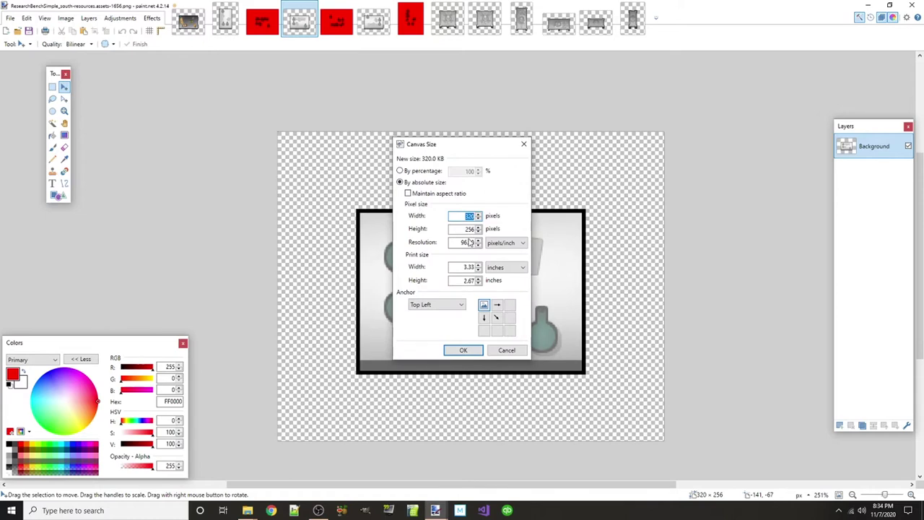
pyautogui.click(507, 350)
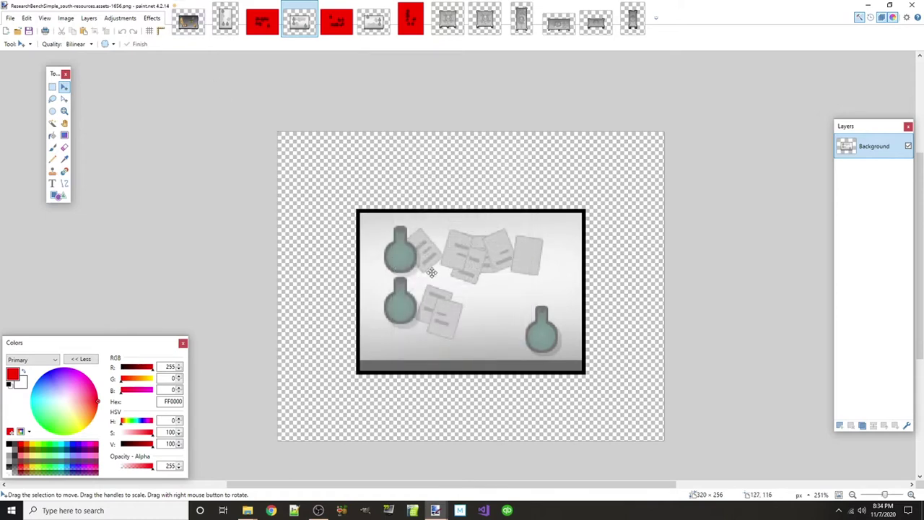
pyautogui.click(188, 22)
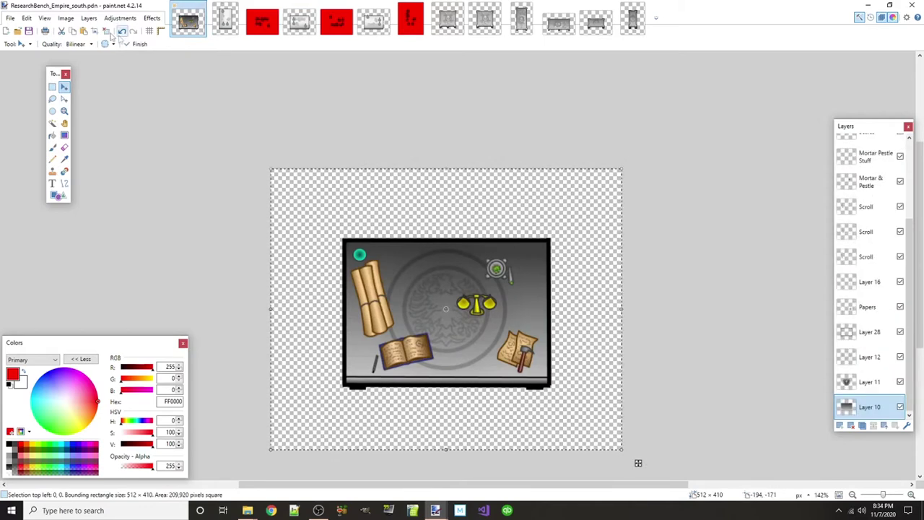
pyautogui.click(67, 18)
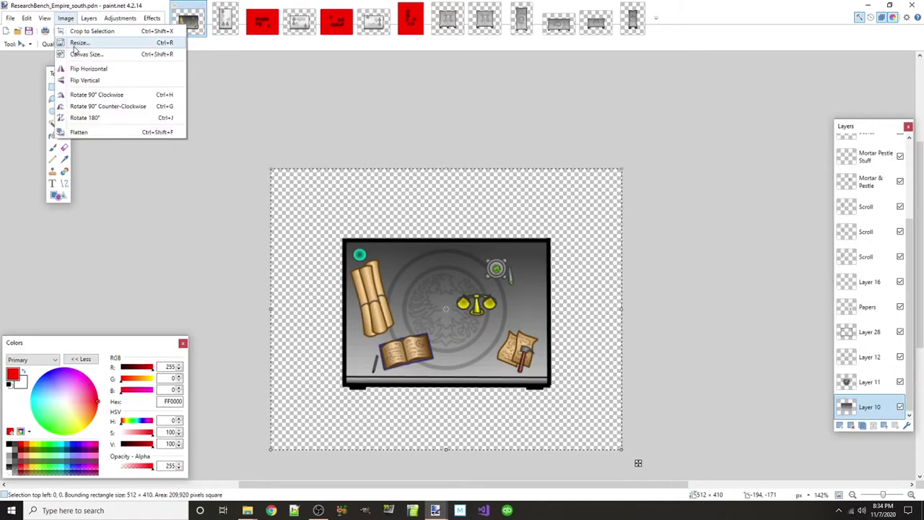
# Recheck the Empire canvas size, then create a new blank image 512 wide and 410 high
pyautogui.click(79, 55)
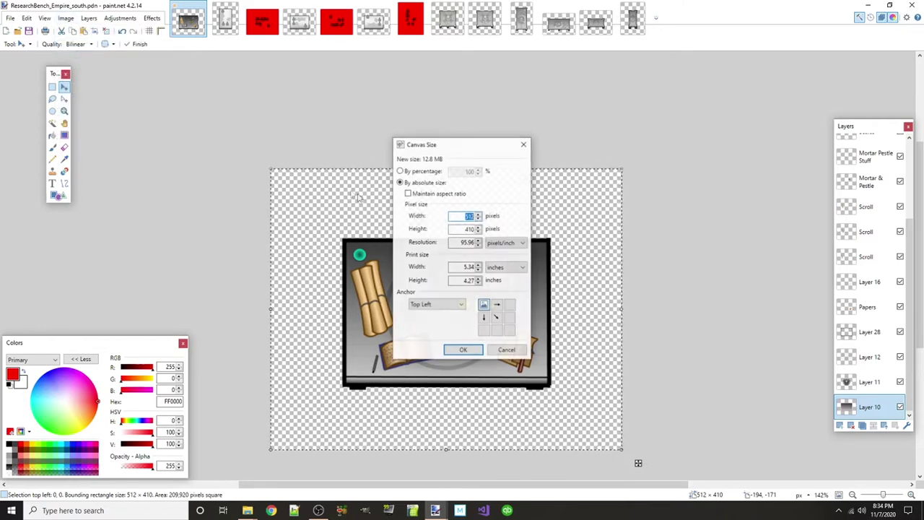
pyautogui.click(505, 350)
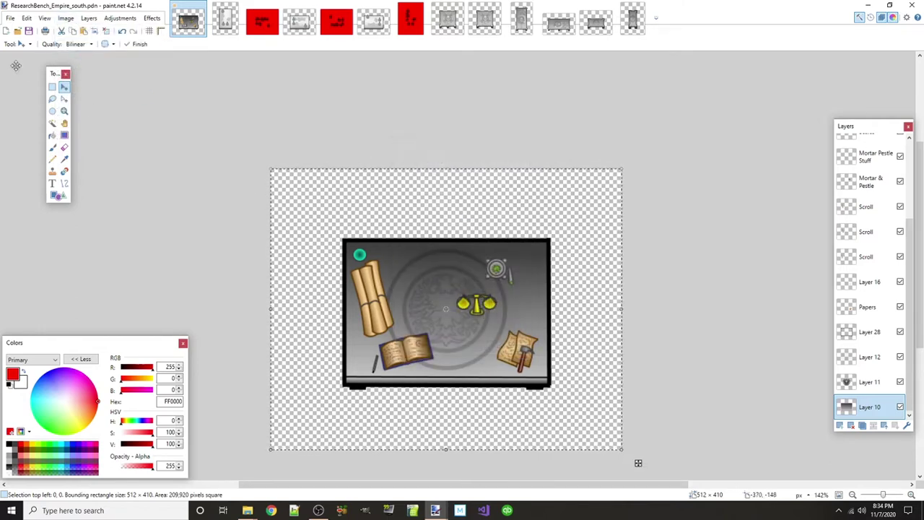
pyautogui.click(10, 18)
pyautogui.click(24, 31)
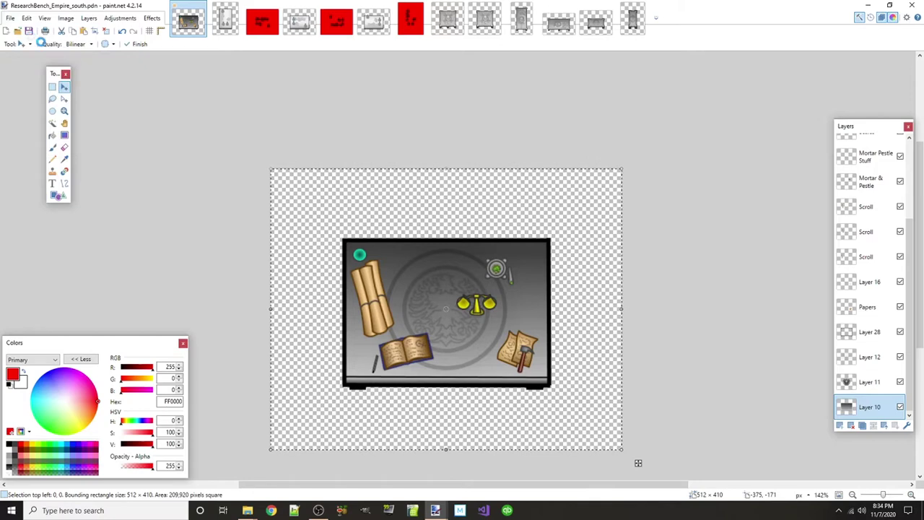
pyautogui.write('512')
pyautogui.moveTo(449, 241); pyautogui.dragTo(480, 242)
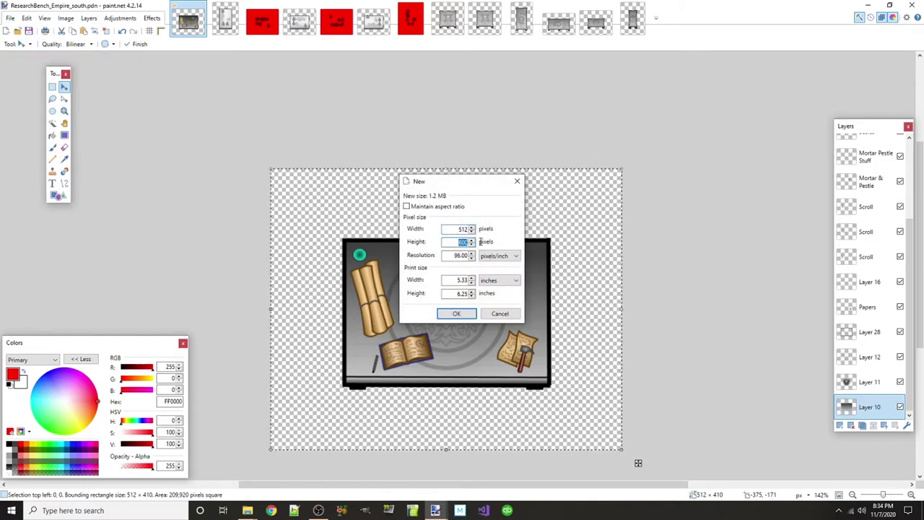
pyautogui.write('410')
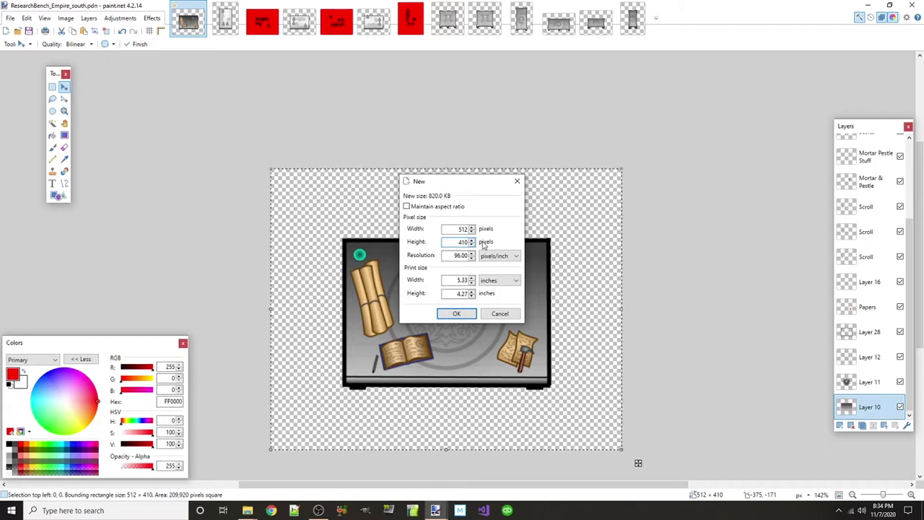
pyautogui.click(462, 313)
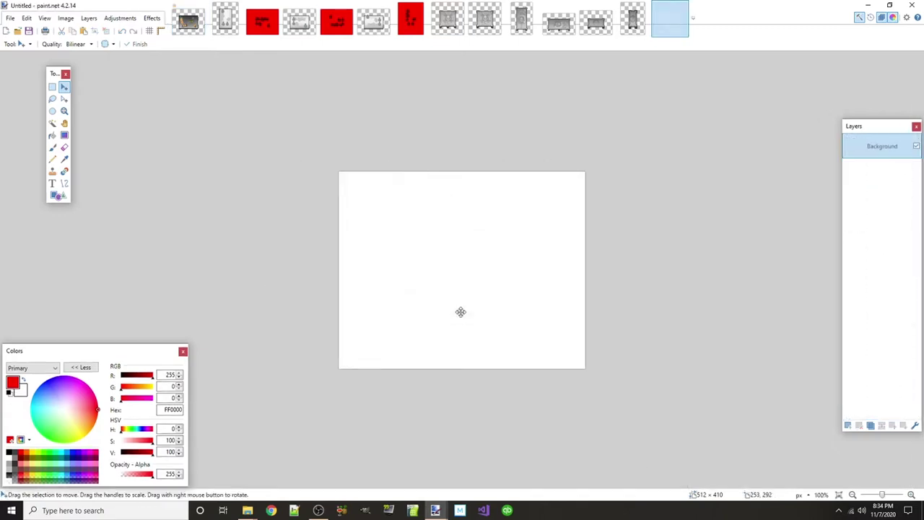
# Move Untitled to the first tab and replace its Background with one empty transparent layer
pyautogui.moveTo(660, 27); pyautogui.dragTo(186, 27)
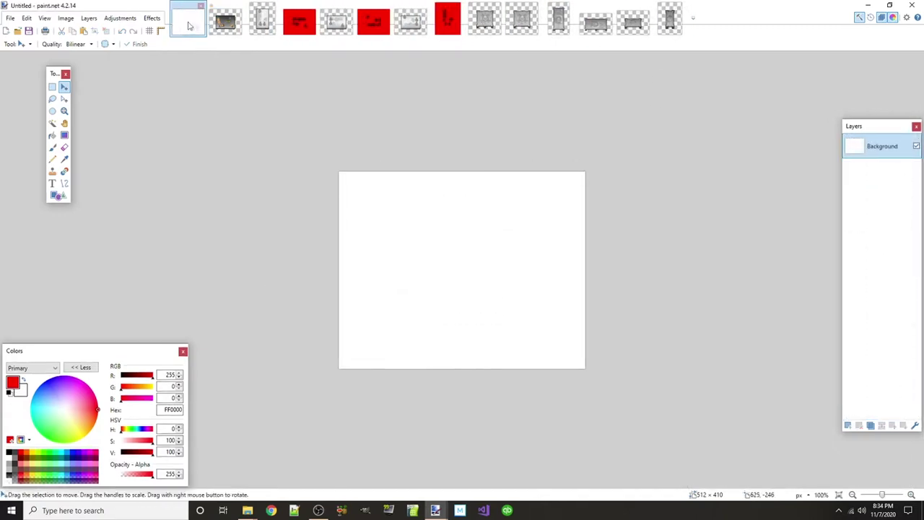
pyautogui.click(847, 425)
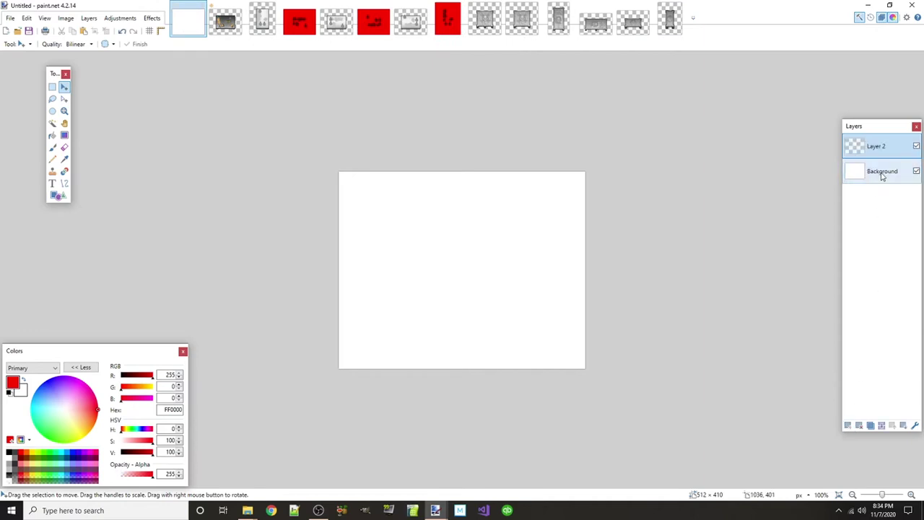
pyautogui.click(859, 425)
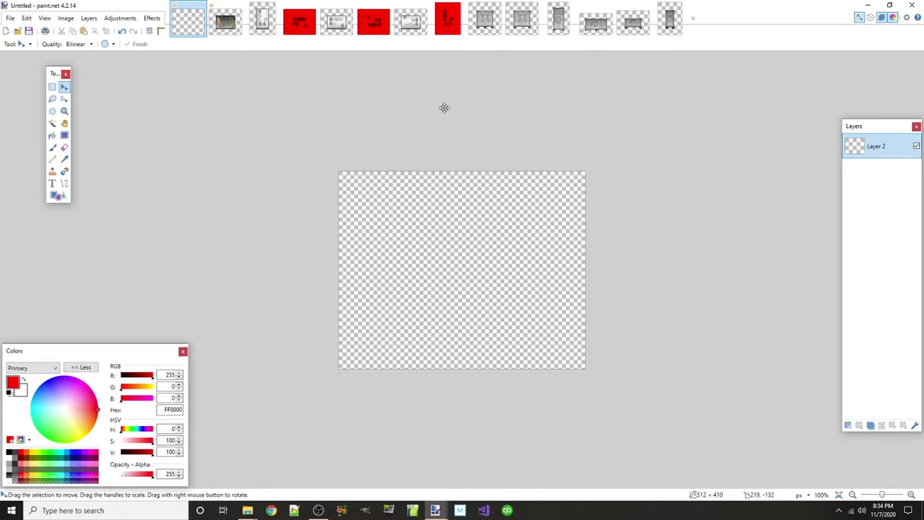
pyautogui.click(336, 26)
# Cycle through the open bench reference images, ending on ResearchBench_Empire_south
pyautogui.click(310, 26)
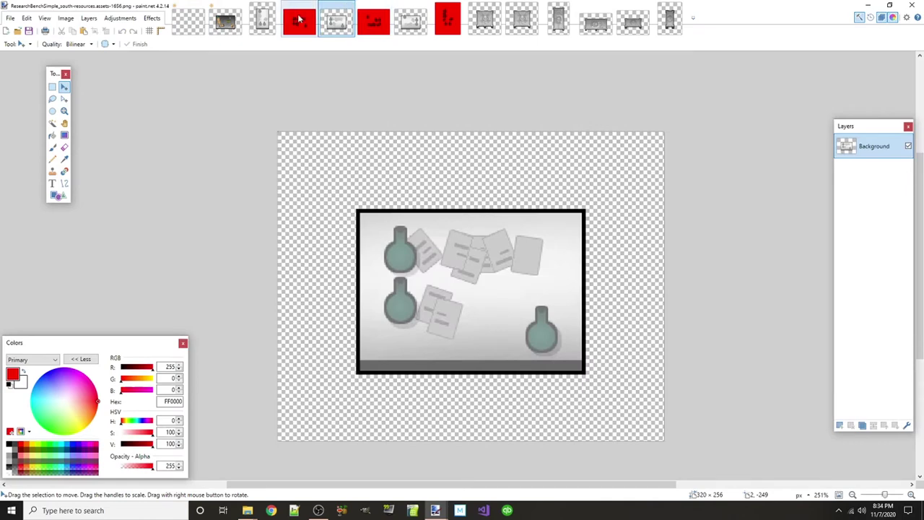
pyautogui.click(335, 26)
pyautogui.click(372, 23)
pyautogui.click(407, 21)
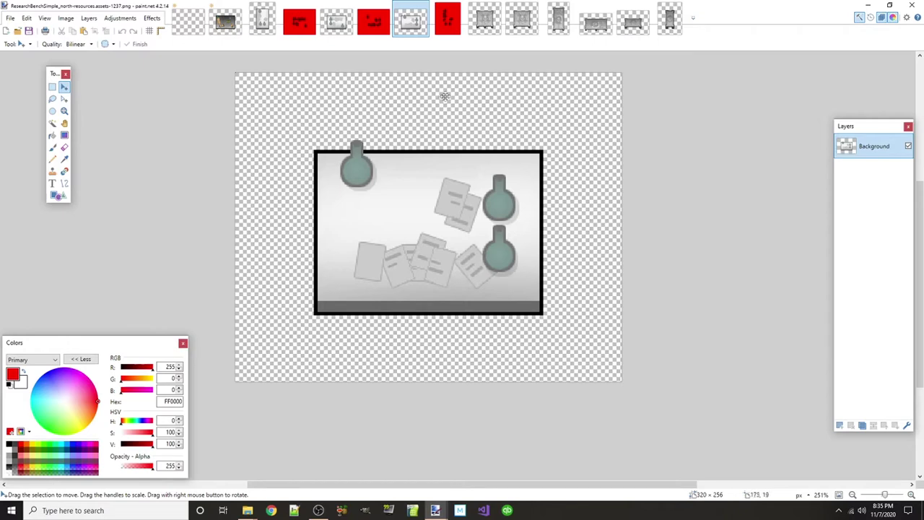
pyautogui.click(340, 21)
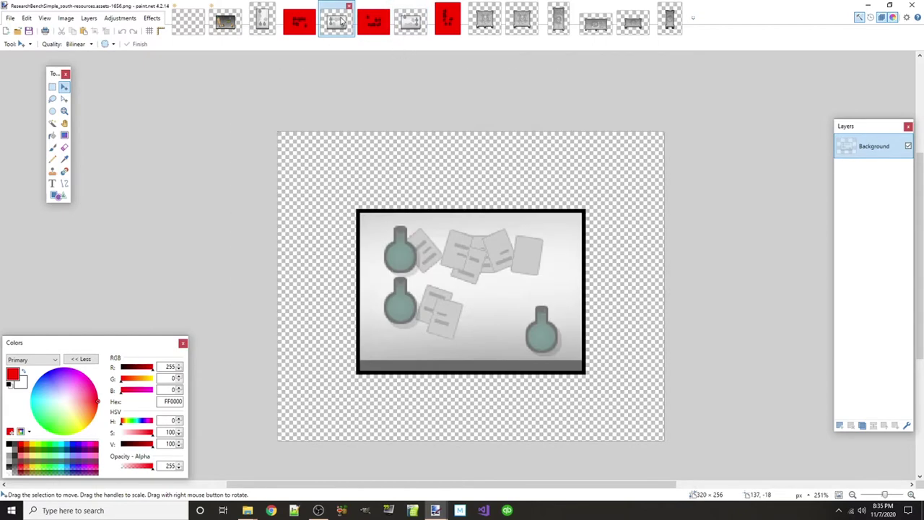
pyautogui.click(225, 22)
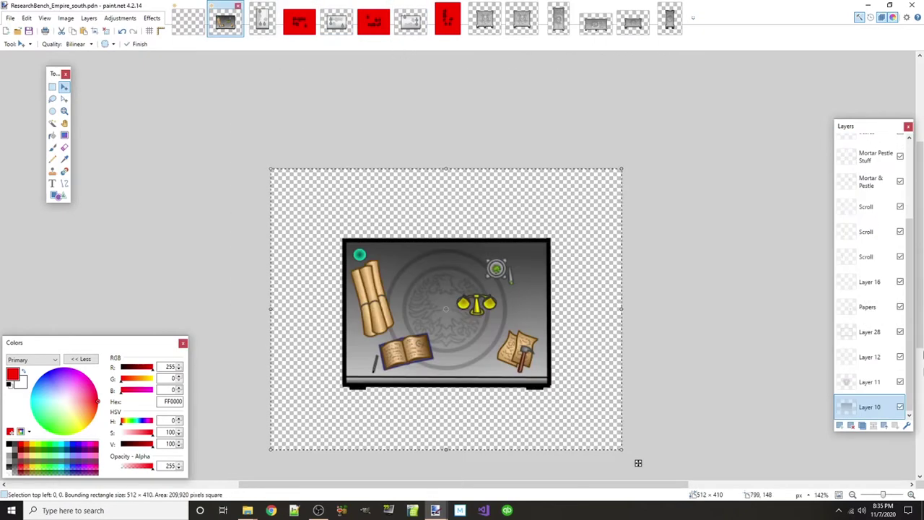
# Trial-paste the bench reference on a new layer above Book, stretch it, then delete Layer 17
pyautogui.scroll(3, 877, 233)
pyautogui.click(865, 145)
pyautogui.click(840, 426)
pyautogui.hotkey('ctrl', 'v')
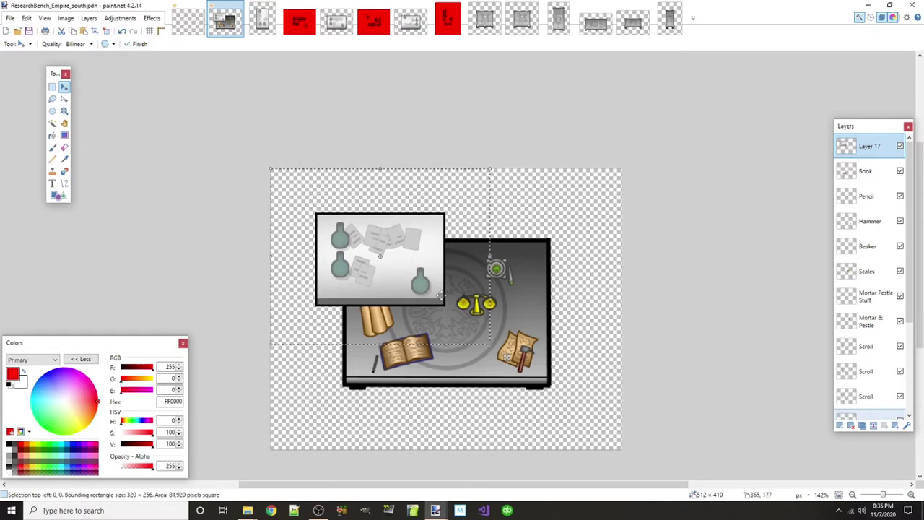
pyautogui.moveTo(491, 345); pyautogui.dragTo(565, 274)
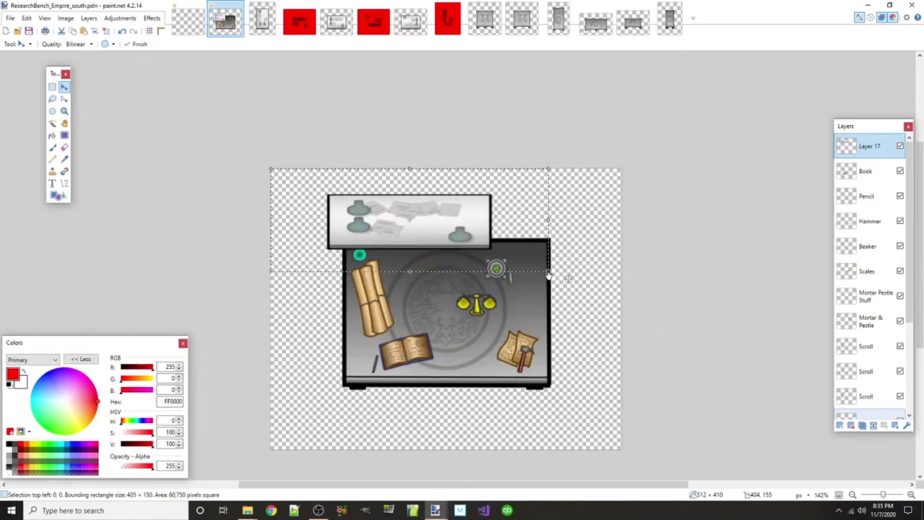
pyautogui.hotkey('ctrl', 'z')
pyautogui.moveTo(489, 344); pyautogui.dragTo(623, 491)
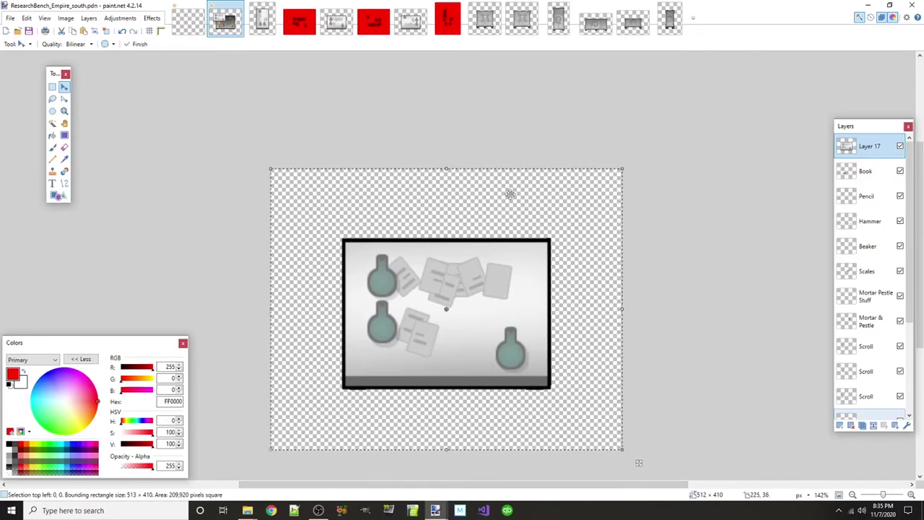
pyautogui.click(851, 426)
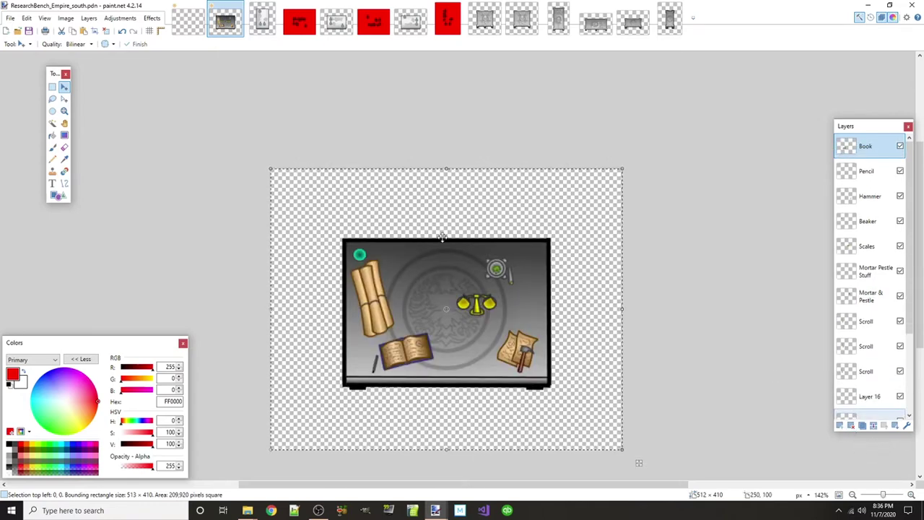
# Save the research bench document and go to the blank Untitled image
pyautogui.hotkey('ctrl', 's')
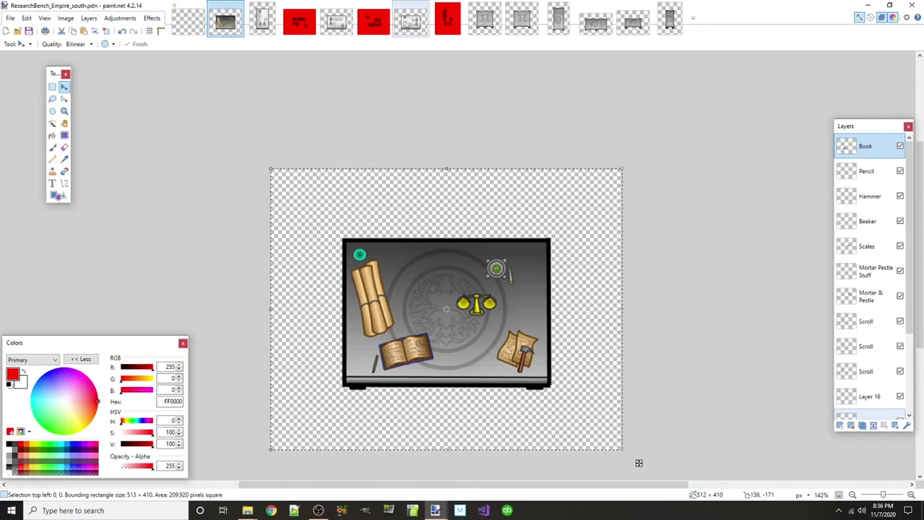
pyautogui.click(410, 23)
pyautogui.click(187, 19)
# Paste the simple bench sprite into Untitled and stretch it from 320 × 256 toward full size
pyautogui.hotkey('ctrl', 'v')
pyautogui.scroll(3, 472, 262)
pyautogui.moveTo(457, 247); pyautogui.dragTo(630, 384)
pyautogui.scroll(3, 617, 385)
pyautogui.scroll(3, 618, 385)
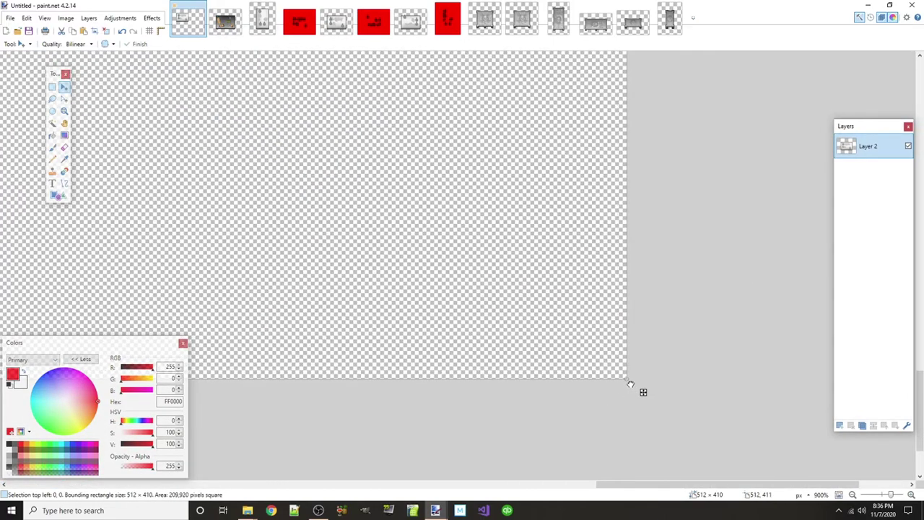
# Finish fitting the pasted bench to the 512 × 410 canvas
pyautogui.scroll(-6, 528, 235)
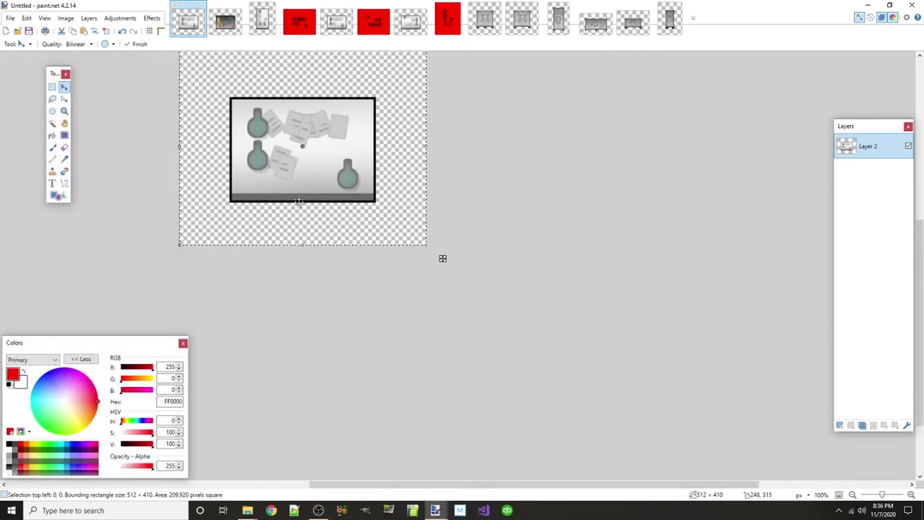
pyautogui.scroll(1, 443, 316)
pyautogui.moveTo(457, 484); pyautogui.dragTo(408, 482)
pyautogui.scroll(2, 393, 292)
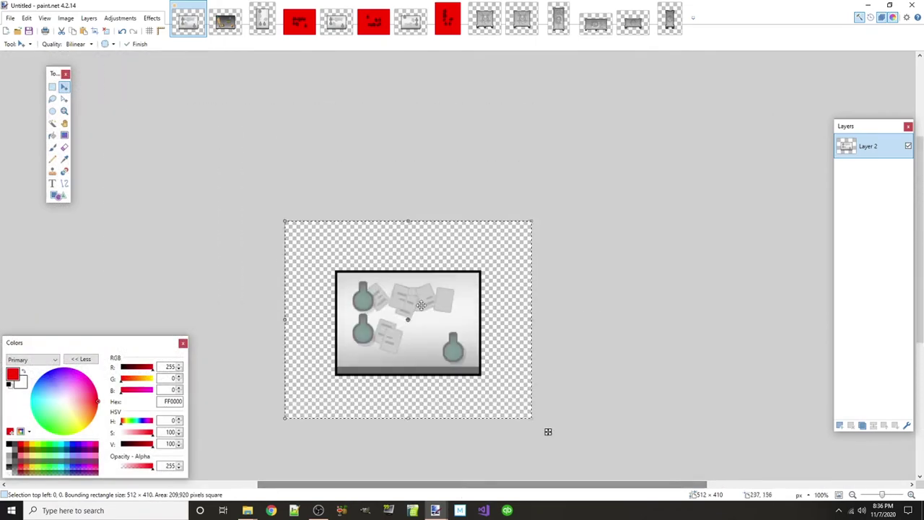
# Fade Layer 2 to opacity 130 and begin saving as RH_TET_Empire_ResearchBench_south
pyautogui.doubleClick(861, 147)
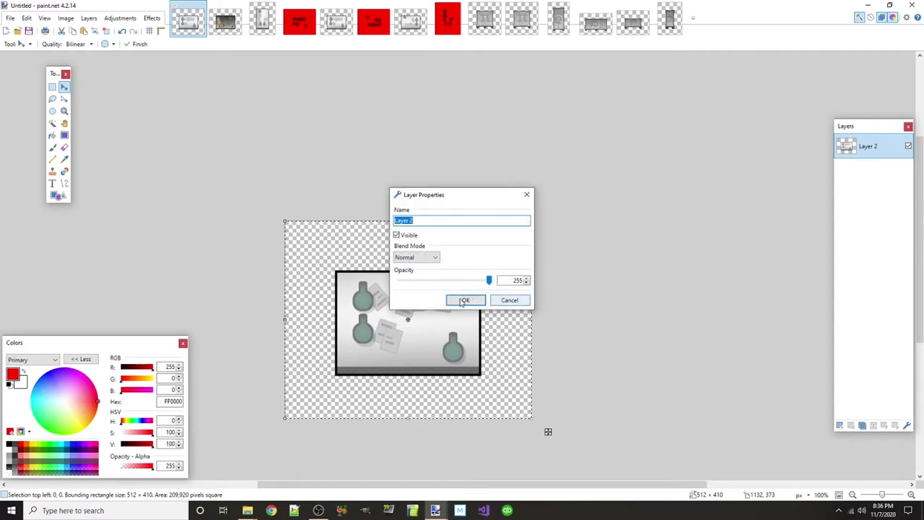
pyautogui.moveTo(489, 279); pyautogui.dragTo(442, 283)
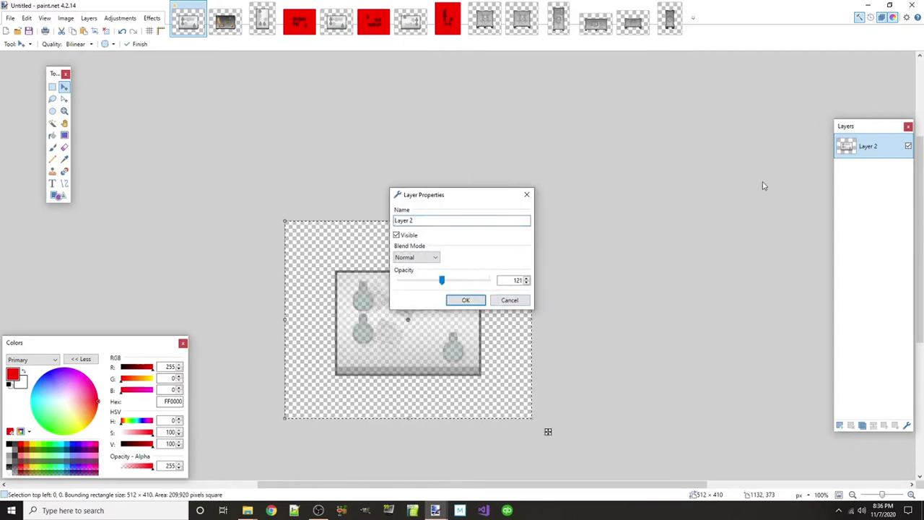
pyautogui.click(465, 300)
pyautogui.hotkey('ctrl', 's')
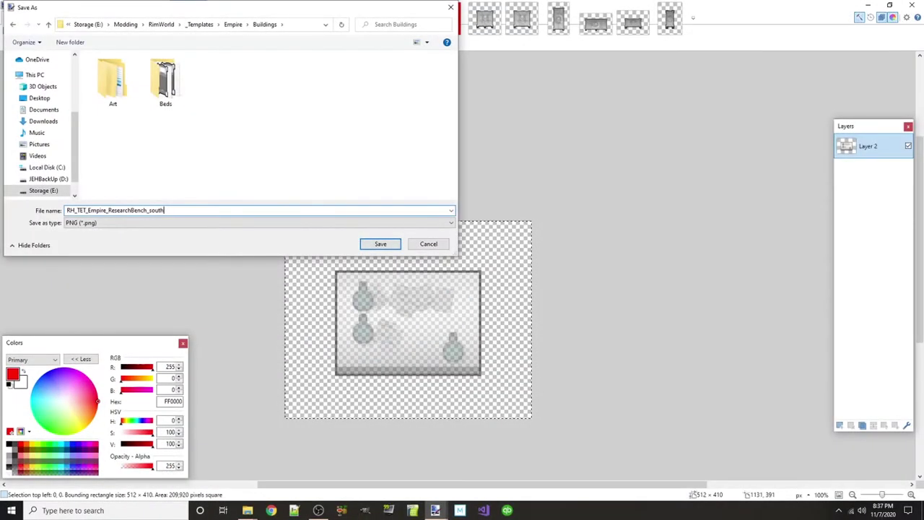
# Save as RH_TET_Empire_ResearchBench_south.png with default PNG settings, then view RH_TET_Empire_Tabe3x3.pdn
pyautogui.press('Return')
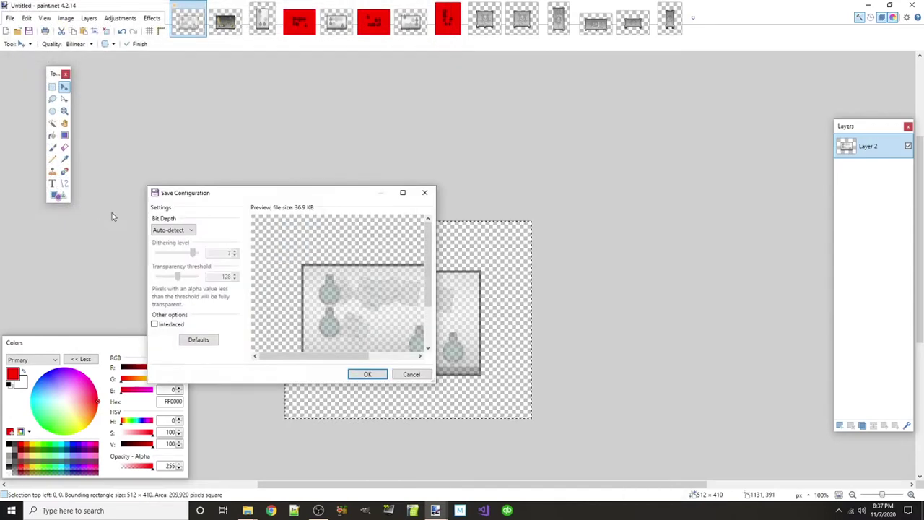
pyautogui.click(379, 375)
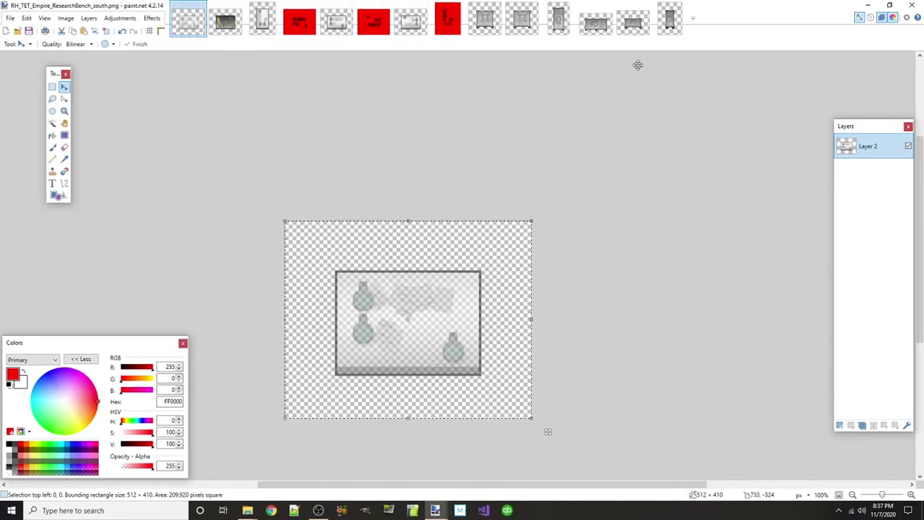
pyautogui.click(484, 20)
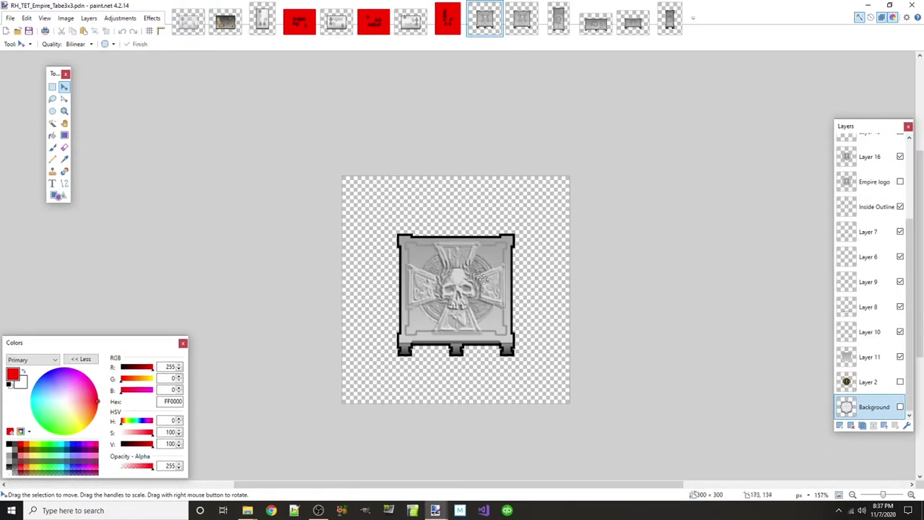
pyautogui.click(521, 20)
pyautogui.scroll(2, 452, 301)
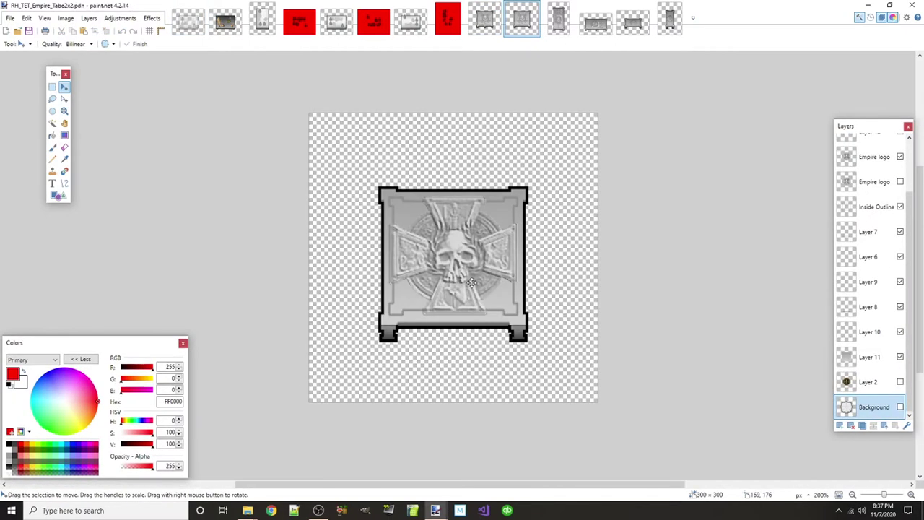
pyautogui.click(485, 20)
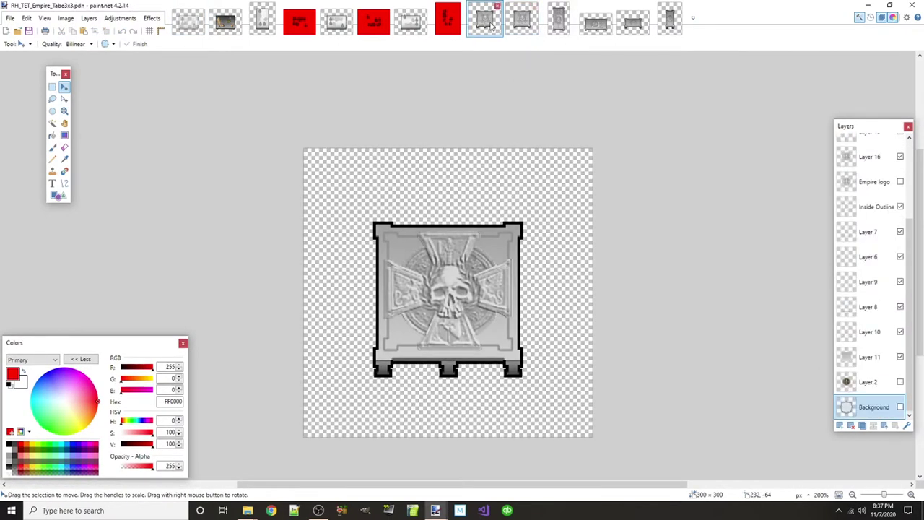
pyautogui.click(563, 21)
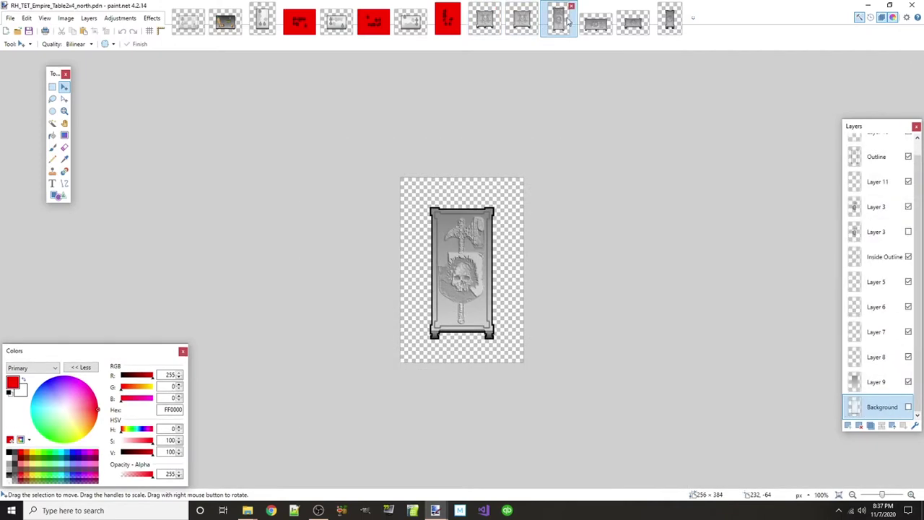
pyautogui.scroll(2, 470, 288)
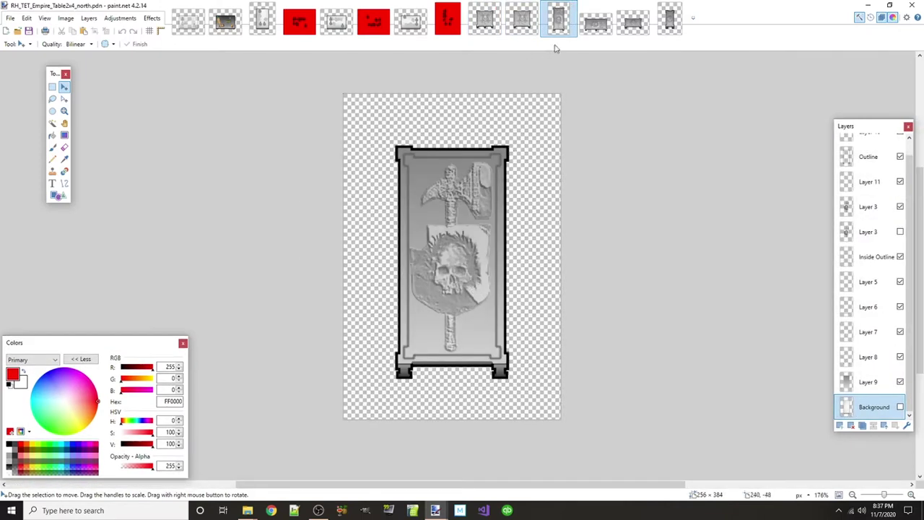
pyautogui.click(596, 25)
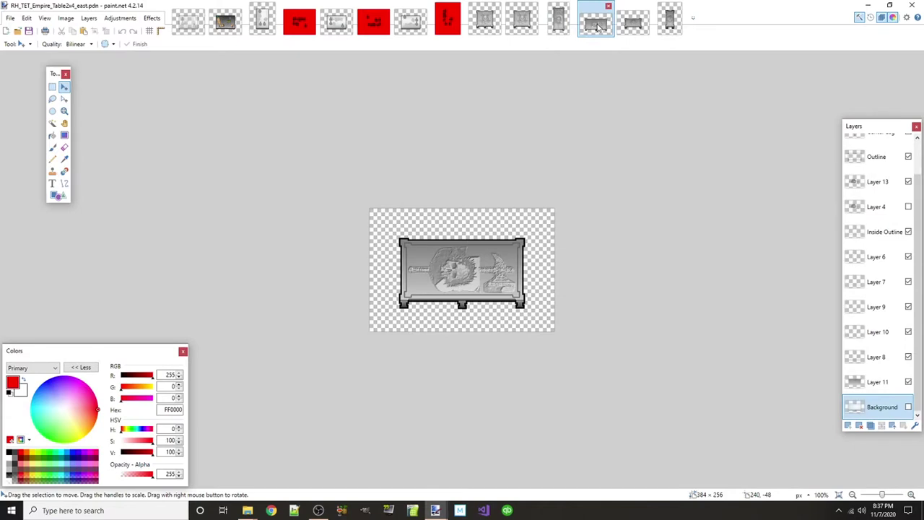
pyautogui.click(628, 26)
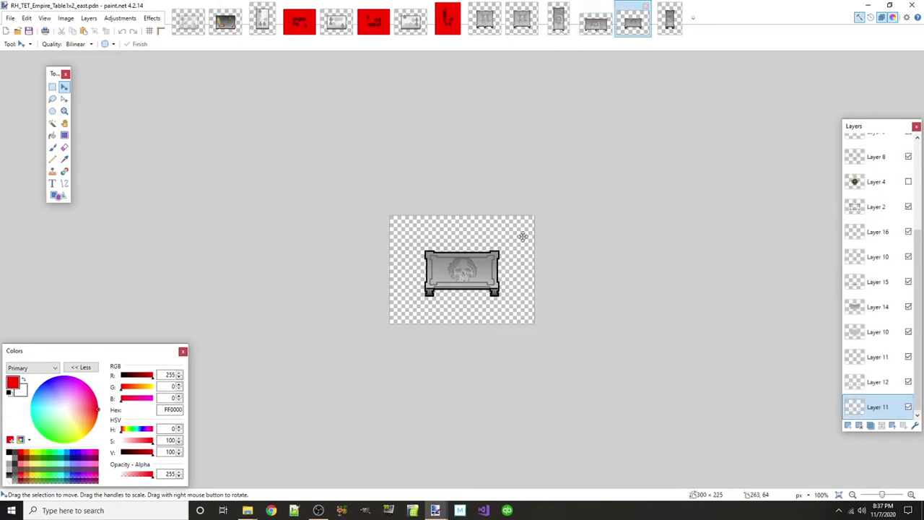
pyautogui.click(669, 21)
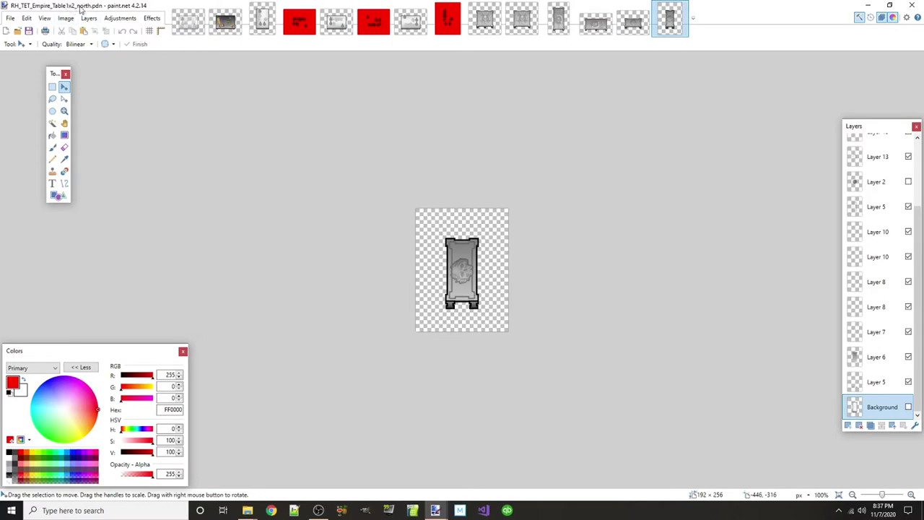
pyautogui.click(633, 23)
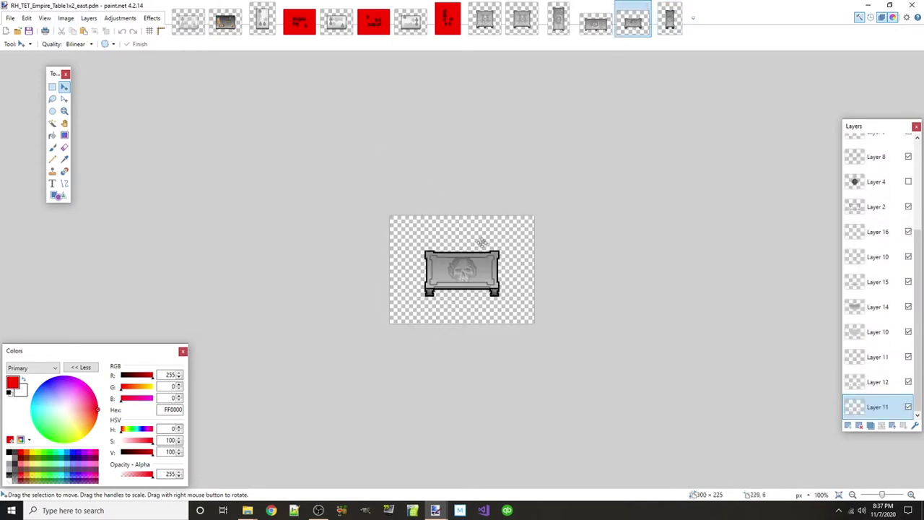
pyautogui.hotkey('ctrl', 'b')
pyautogui.scroll(3, 899, 257)
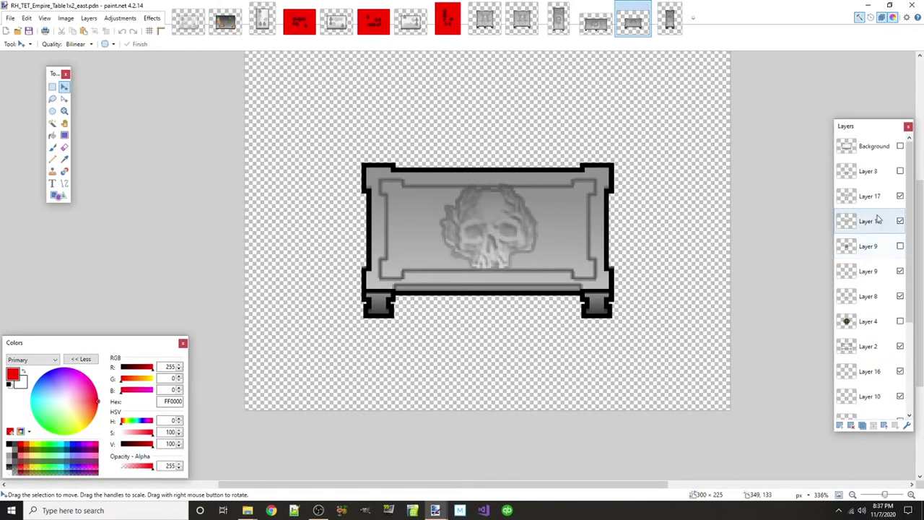
pyautogui.click(875, 297)
pyautogui.click(900, 298)
pyautogui.click(901, 297)
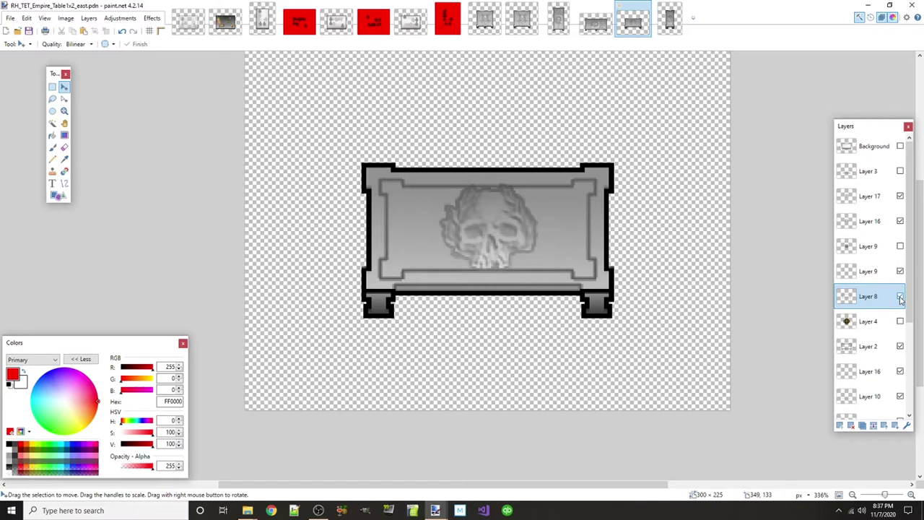
pyautogui.click(900, 347)
pyautogui.click(900, 347)
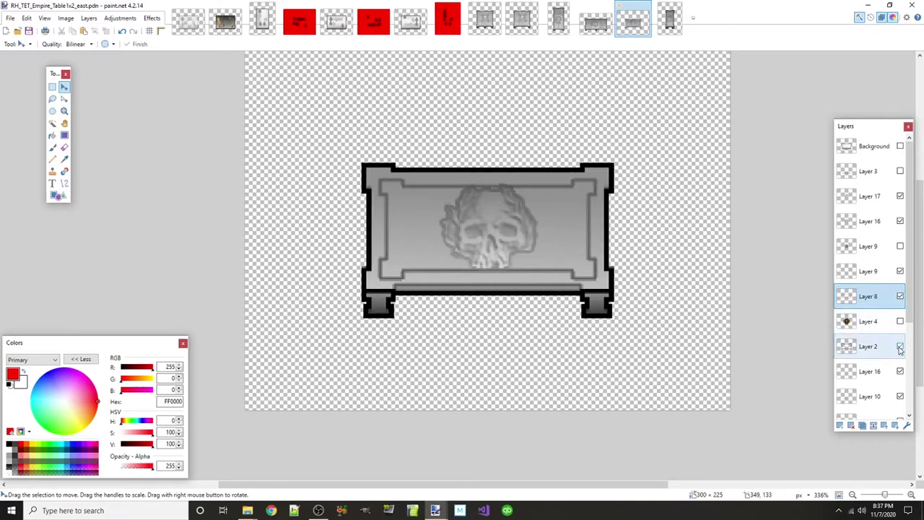
pyautogui.click(883, 348)
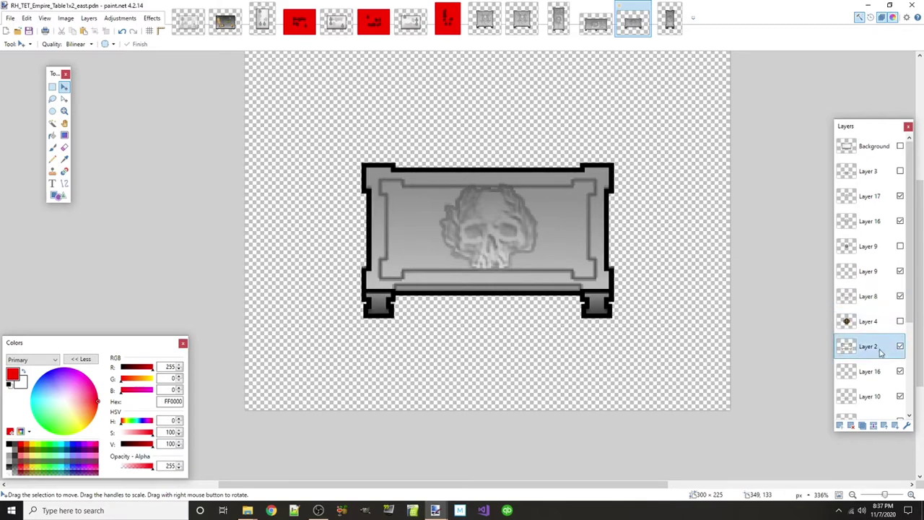
pyautogui.click(188, 18)
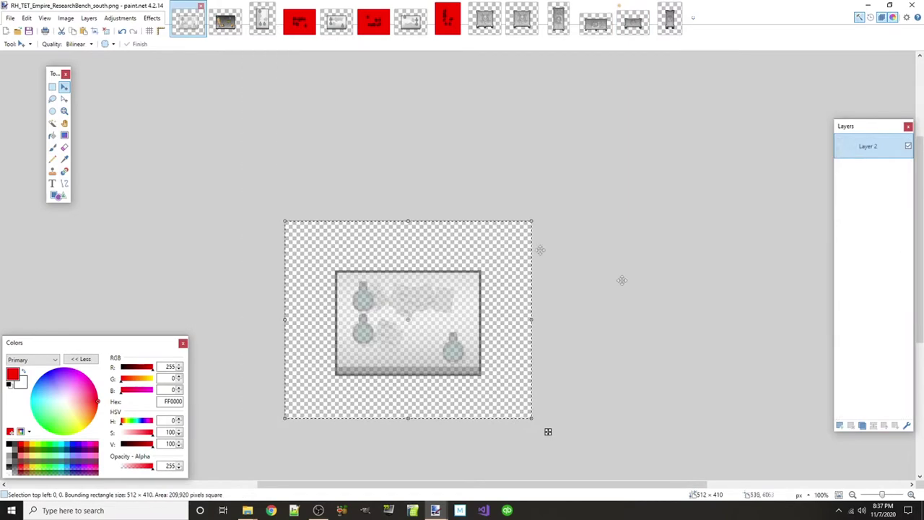
# Paste the black table outline onto a new top layer and enlarge it to 406 × 303
pyautogui.click(839, 425)
pyautogui.hotkey('ctrl', 'v')
pyautogui.scroll(2, 446, 341)
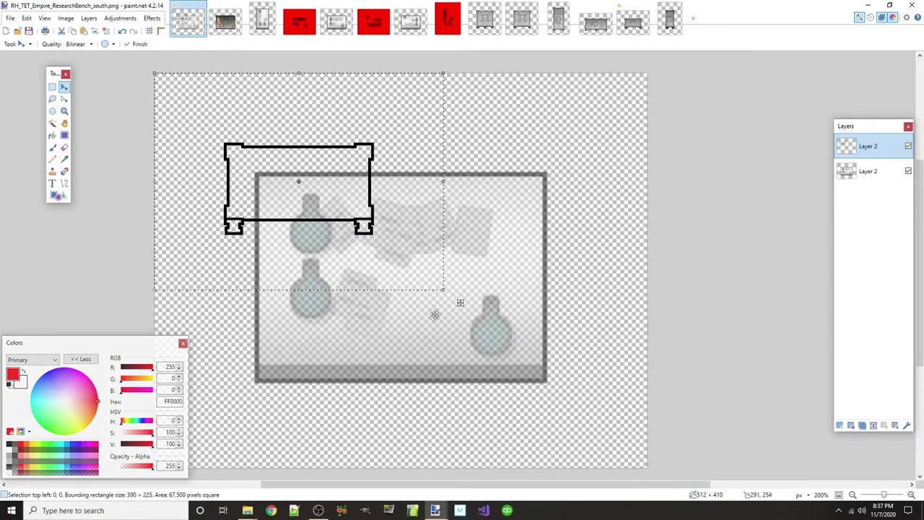
pyautogui.moveTo(442, 290); pyautogui.dragTo(664, 453)
pyautogui.scroll(5, 670, 389)
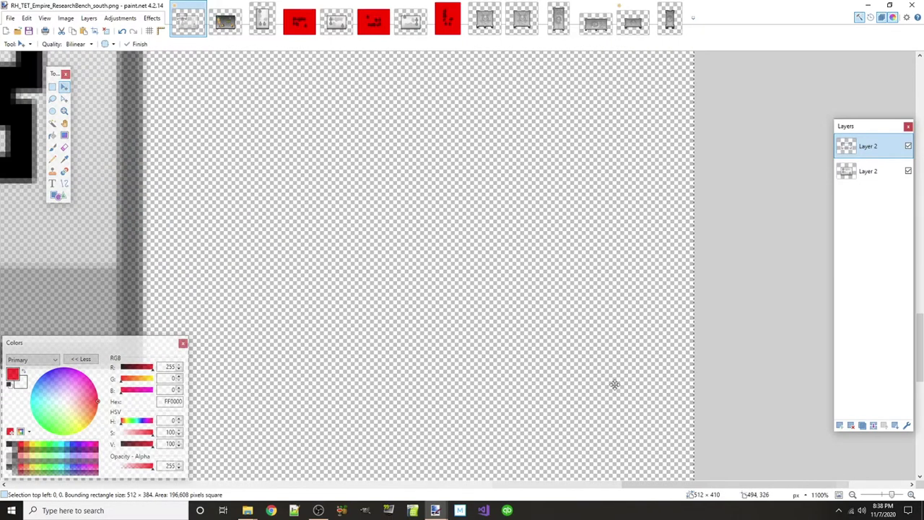
pyautogui.scroll(-5, 694, 345)
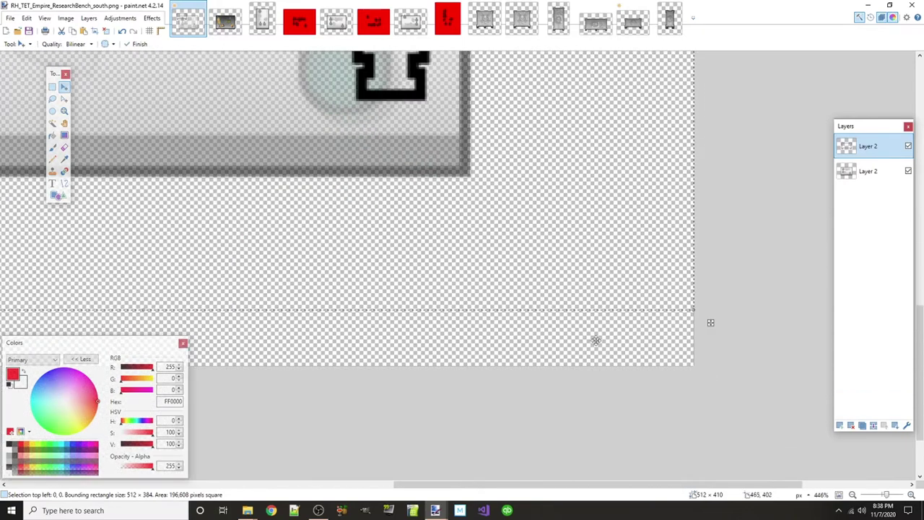
pyautogui.scroll(-2, 594, 350)
pyautogui.scroll(3, 359, 275)
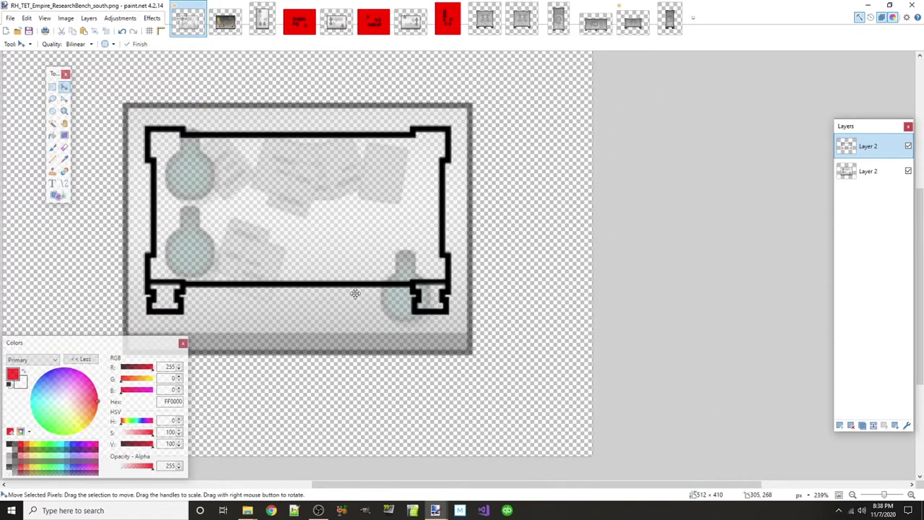
pyautogui.moveTo(425, 487); pyautogui.dragTo(368, 487)
# Erase the outline's upper-left section with a rectangular selection
pyautogui.press('s')
pyautogui.moveTo(223, 101); pyautogui.dragTo(416, 211)
pyautogui.press('Delete')
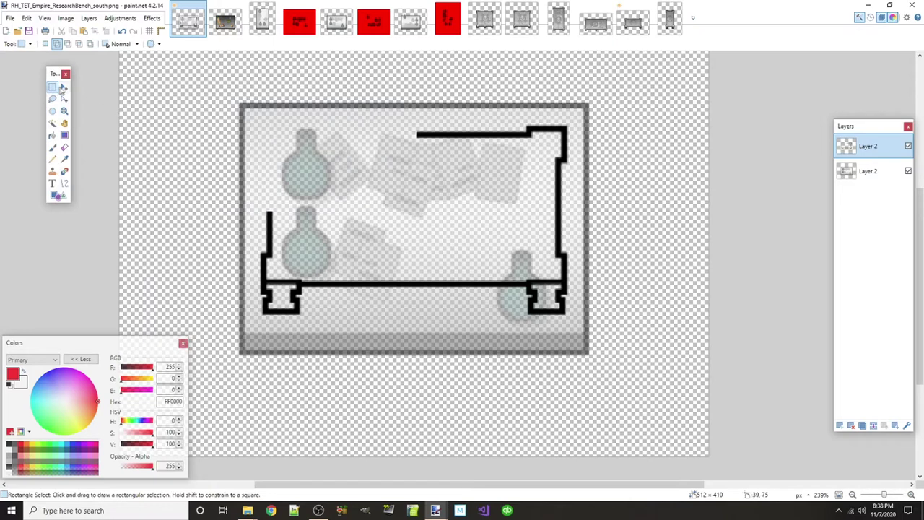
# Restore the erased top-left outline piece as a movable selection and nudge it up and left
pyautogui.press('m')
pyautogui.hotkey('ctrl', 'z')
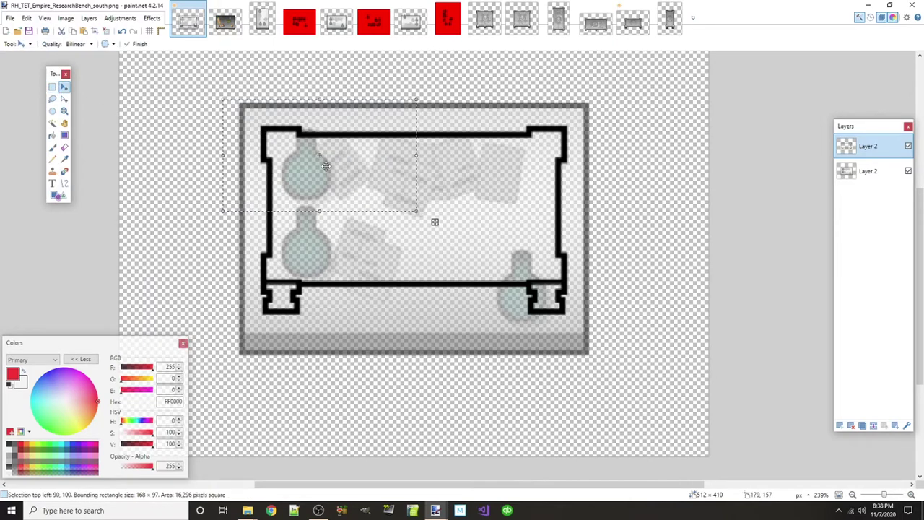
pyautogui.press('Left')
pyautogui.press('Left')
pyautogui.press('Left')
pyautogui.press('Left')
pyautogui.press('Left')
pyautogui.press('Left')
pyautogui.press('Left')
pyautogui.press('Left')
pyautogui.press('Left')
pyautogui.press('Left')
pyautogui.press('Left')
pyautogui.press('Left')
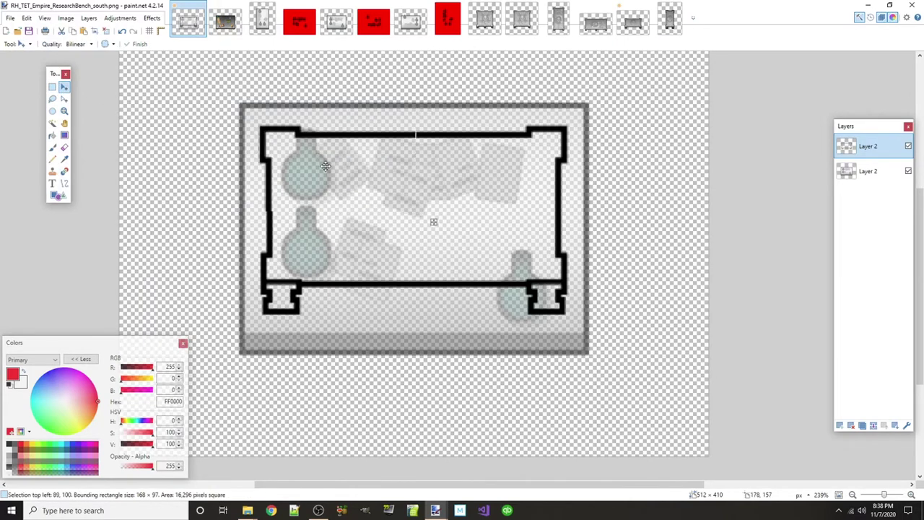
pyautogui.press('Left')
pyautogui.press('Up')
pyautogui.press('Up')
pyautogui.press('Up')
pyautogui.press('Up')
pyautogui.press('Up')
pyautogui.press('Up')
pyautogui.press('Up')
pyautogui.press('Up')
pyautogui.press('Up')
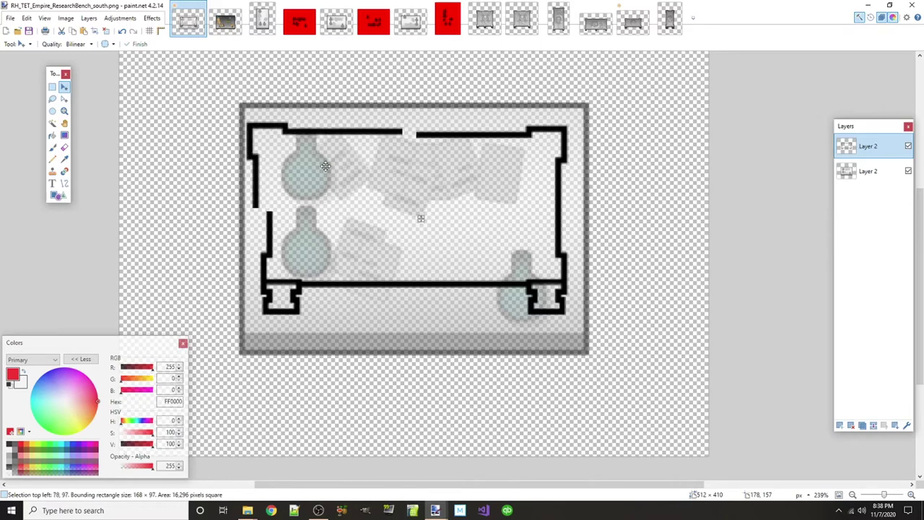
pyautogui.press('Up')
pyautogui.press('Up')
pyautogui.press('Up')
pyautogui.press('Up')
pyautogui.press('Up')
pyautogui.press('Up')
pyautogui.press('Up')
pyautogui.press('Up')
pyautogui.press('Up')
pyautogui.press('Up')
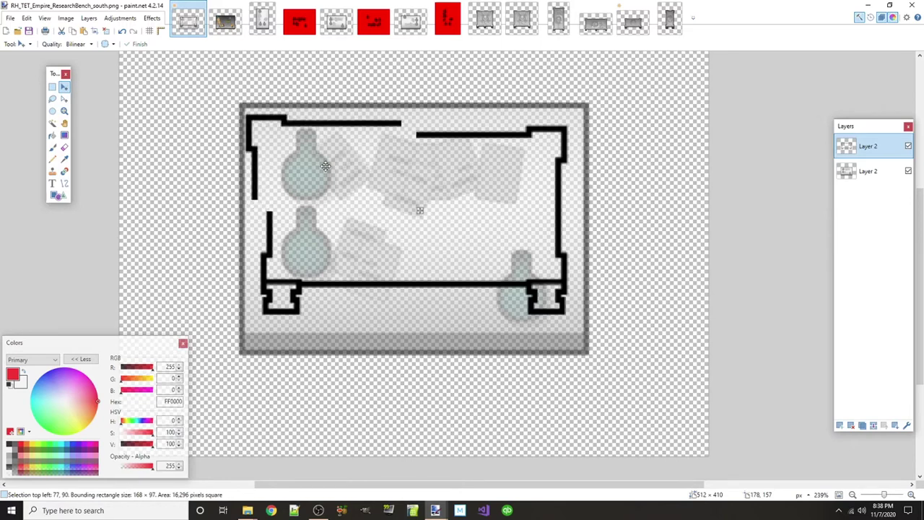
pyautogui.press('Left')
pyautogui.press('Left')
pyautogui.press('Left')
pyautogui.press('Left')
pyautogui.press('Left')
# Fine-tune the corner piece onto the reference bench's top-left corner and commit it
pyautogui.press('Up')
pyautogui.press('Up')
pyautogui.press('Up')
pyautogui.press('Left')
pyautogui.press('Left')
pyautogui.press('Left')
pyautogui.press('Left')
pyautogui.press('Left')
pyautogui.press('Left')
pyautogui.press('Up')
pyautogui.press('Up')
pyautogui.press('Up')
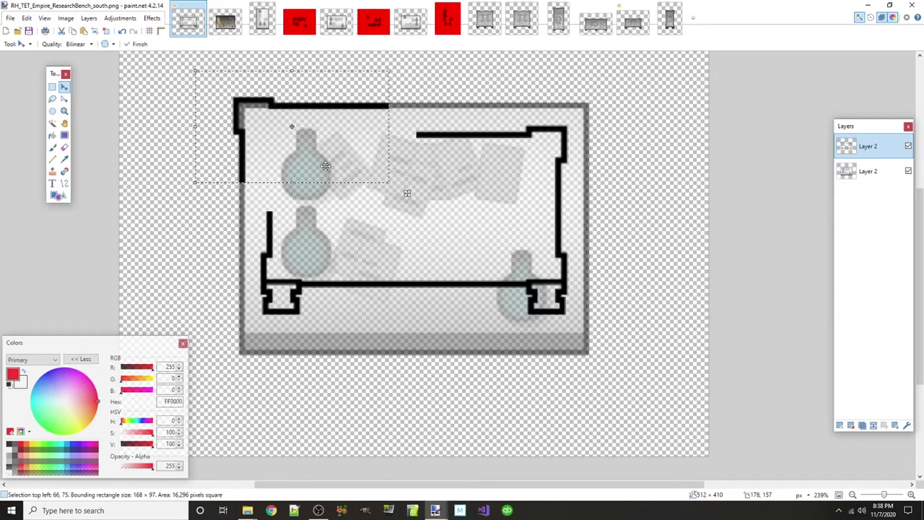
pyautogui.hotkey('ctrl', 'd')
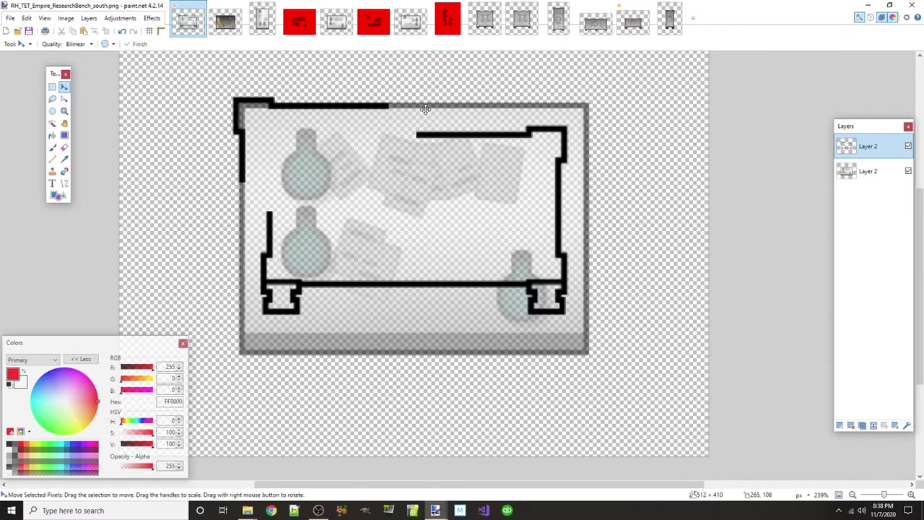
pyautogui.moveTo(453, 199)
pyautogui.mouseDown()
pyautogui.moveTo(458, 192)
pyautogui.moveTo(464, 206)
pyautogui.mouseUp()
pyautogui.click(51, 85)
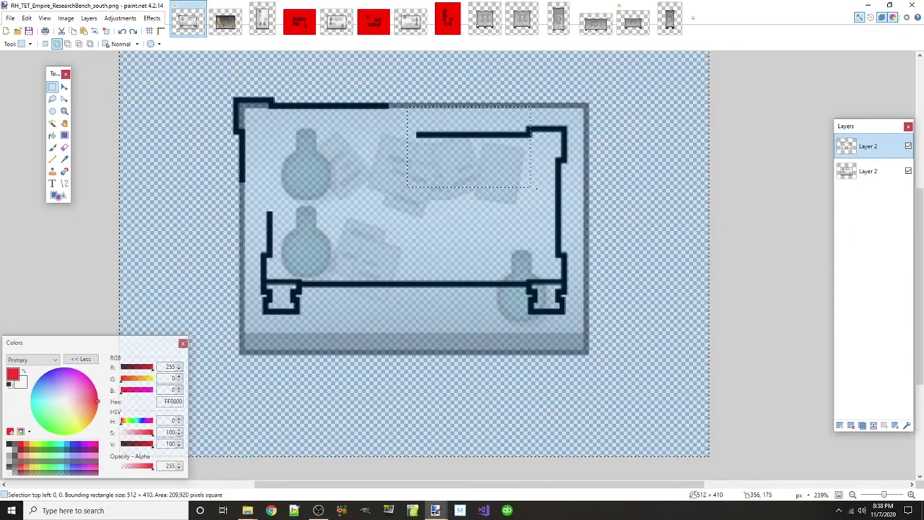
# Select the top-right corner of the outline, remove it and paste it back as a movable piece
pyautogui.click(577, 212)
pyautogui.moveTo(405, 87); pyautogui.dragTo(582, 217)
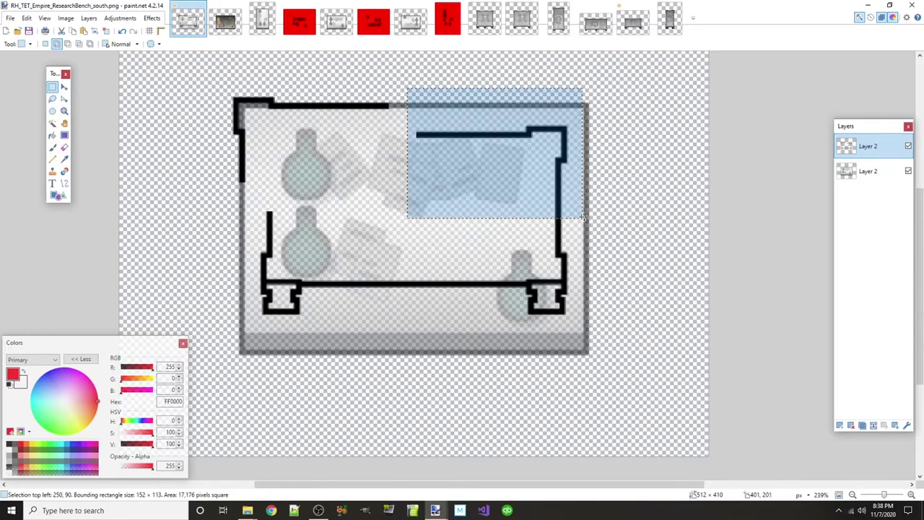
pyautogui.press('Delete')
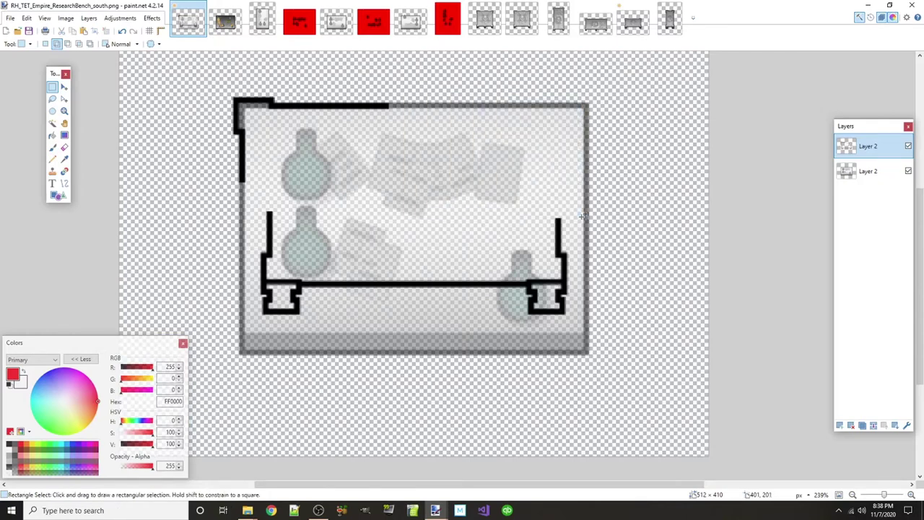
pyautogui.hotkey('ctrl', 'v')
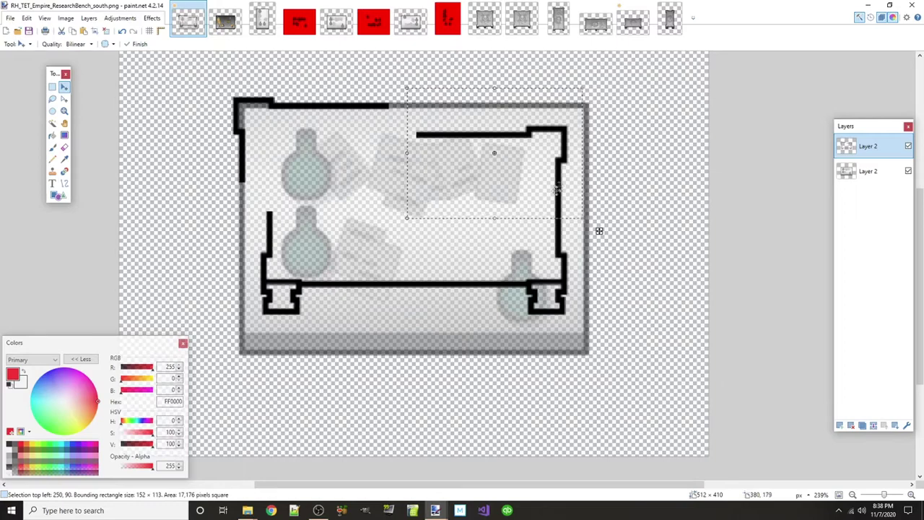
pyautogui.hotkey('ctrl', '+')
pyautogui.hotkey('ctrl', '+')
pyautogui.scroll(2, 569, 182)
# Drag the corner piece up and right onto the reference's top-right corner and commit it
pyautogui.moveTo(583, 383); pyautogui.dragTo(622, 335)
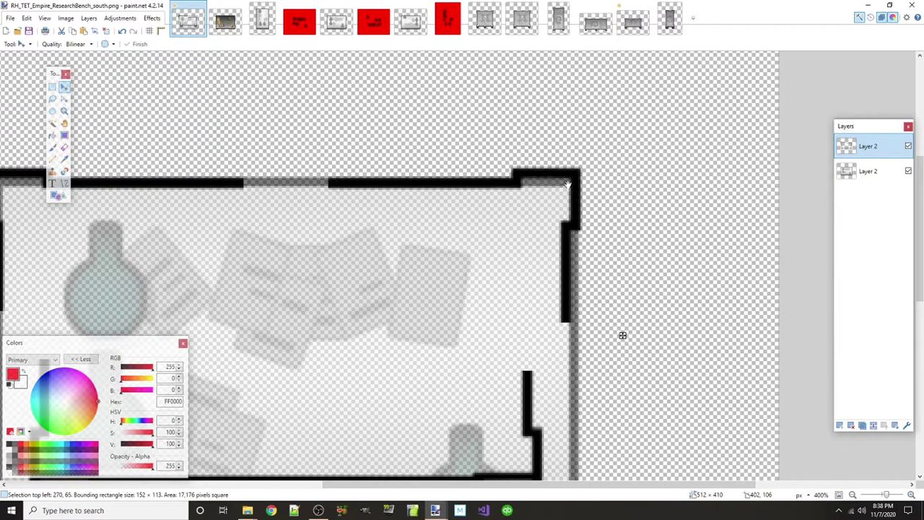
pyautogui.moveTo(622, 337)
pyautogui.mouseDown()
pyautogui.moveTo(529, 337)
pyautogui.moveTo(630, 335)
pyautogui.mouseUp()
pyautogui.scroll(-3, 361, 262)
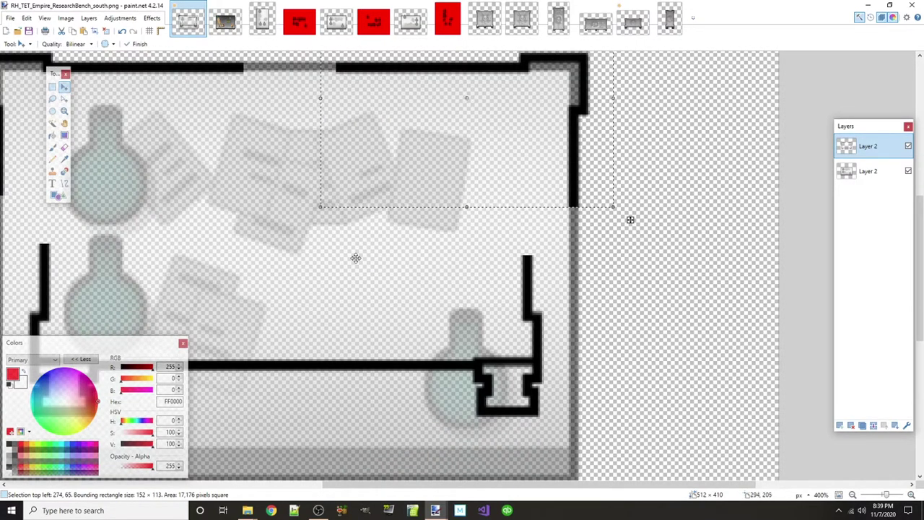
pyautogui.hotkey('ctrl', 'd')
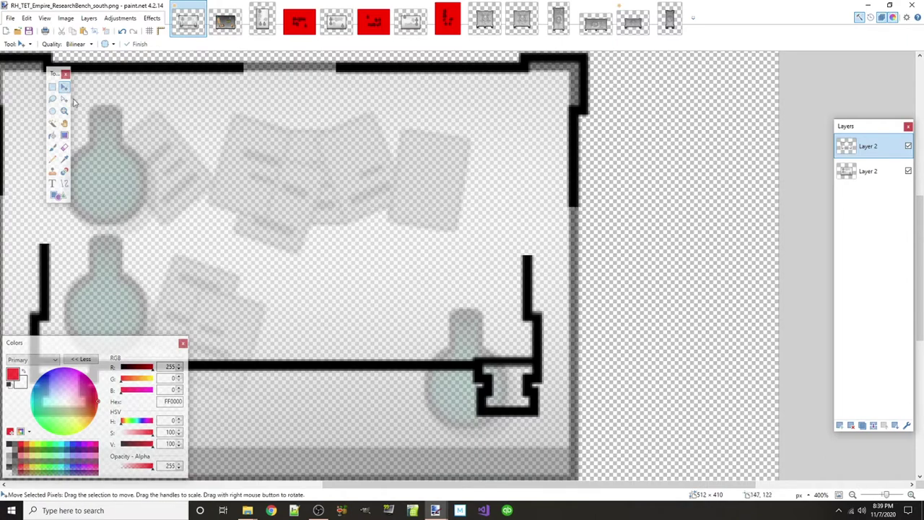
pyautogui.click(52, 86)
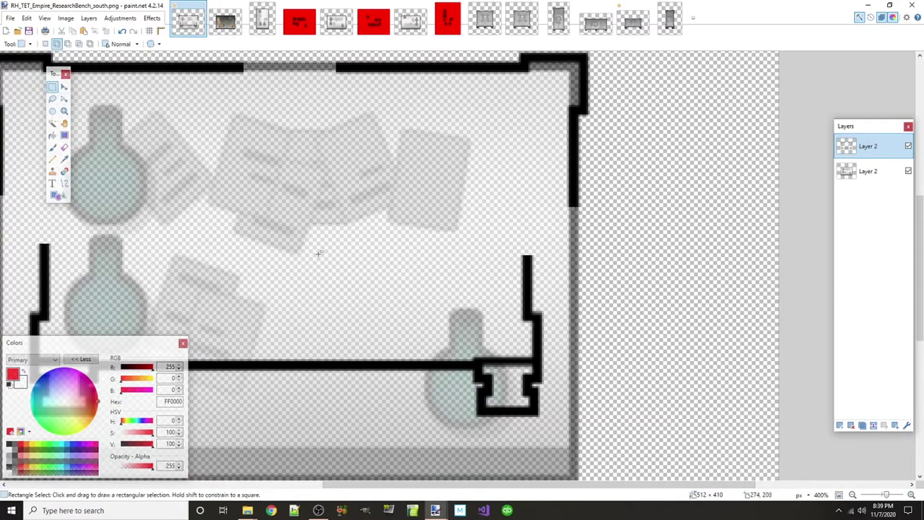
pyautogui.moveTo(268, 215); pyautogui.dragTo(556, 452)
# Restore the bottom-right leg and lower edge as a movable piece and nudge it right and down
pyautogui.press('Delete')
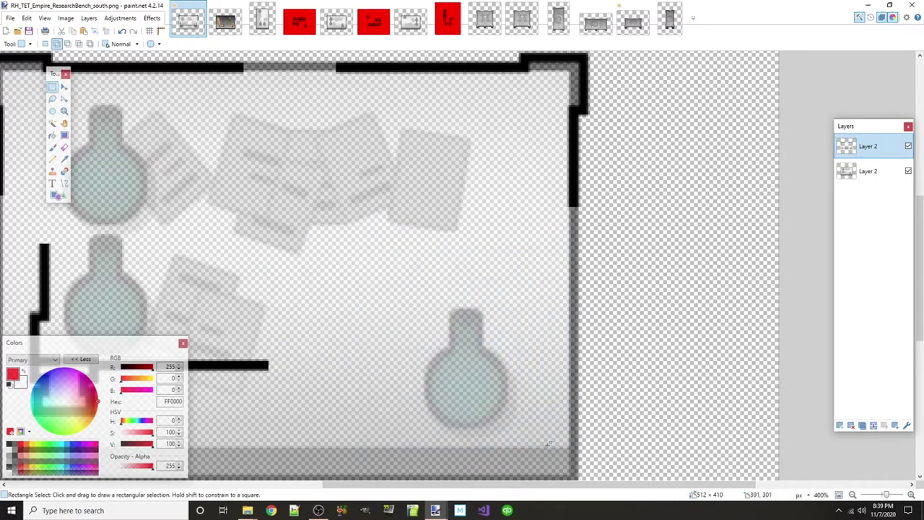
pyautogui.hotkey('ctrl', 'z')
pyautogui.press('m')
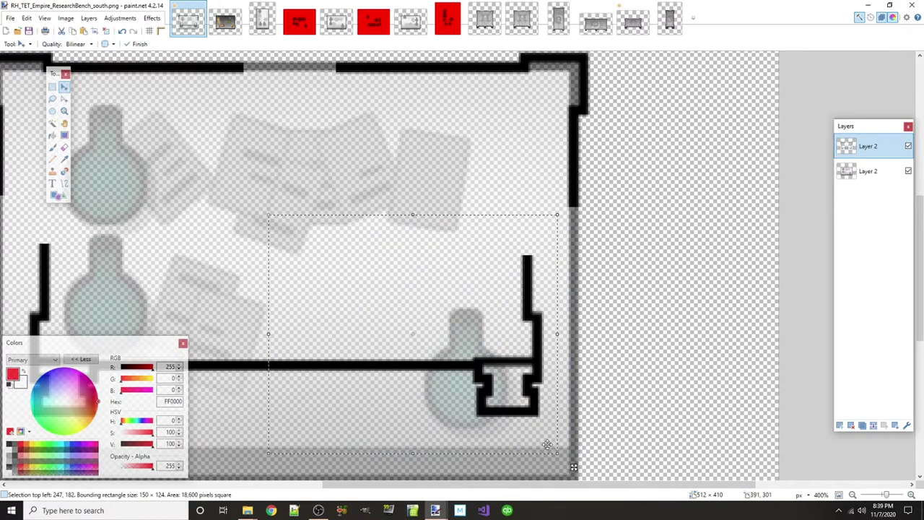
pyautogui.press('Right')
pyautogui.press('Right')
pyautogui.press('Right')
pyautogui.press('Right')
pyautogui.press('Right')
pyautogui.press('Right')
pyautogui.press('Right')
pyautogui.press('Right')
pyautogui.press('Right')
pyautogui.press('Right')
pyautogui.press('Right')
pyautogui.press('Right')
pyautogui.press('Right')
pyautogui.press('Right')
pyautogui.press('Right')
pyautogui.press('Right')
pyautogui.press('Right')
pyautogui.press('Right')
pyautogui.press('Right')
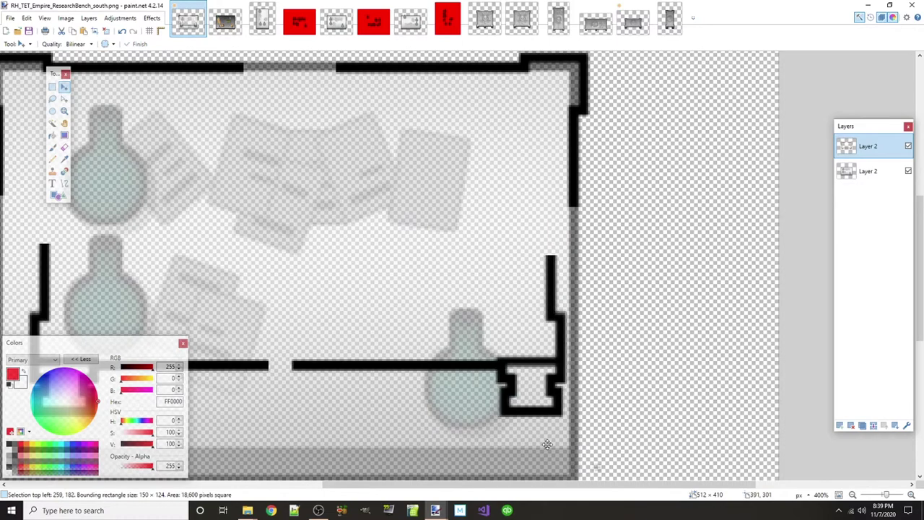
pyautogui.scroll(-2, 550, 438)
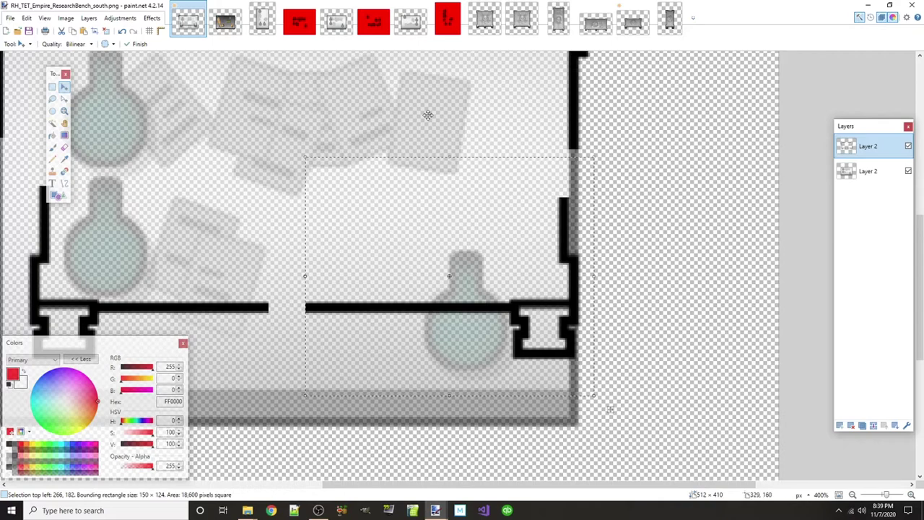
pyautogui.press('Down')
pyautogui.press('Down')
pyautogui.press('Down')
pyautogui.press('Down')
pyautogui.press('Down')
pyautogui.press('Down')
pyautogui.press('Down')
pyautogui.press('Down')
pyautogui.press('Down')
pyautogui.press('Down')
pyautogui.press('Down')
pyautogui.press('Down')
pyautogui.press('Down')
pyautogui.press('Down')
pyautogui.press('Down')
pyautogui.press('Down')
pyautogui.press('Down')
pyautogui.press('Down')
pyautogui.press('Down')
pyautogui.press('Down')
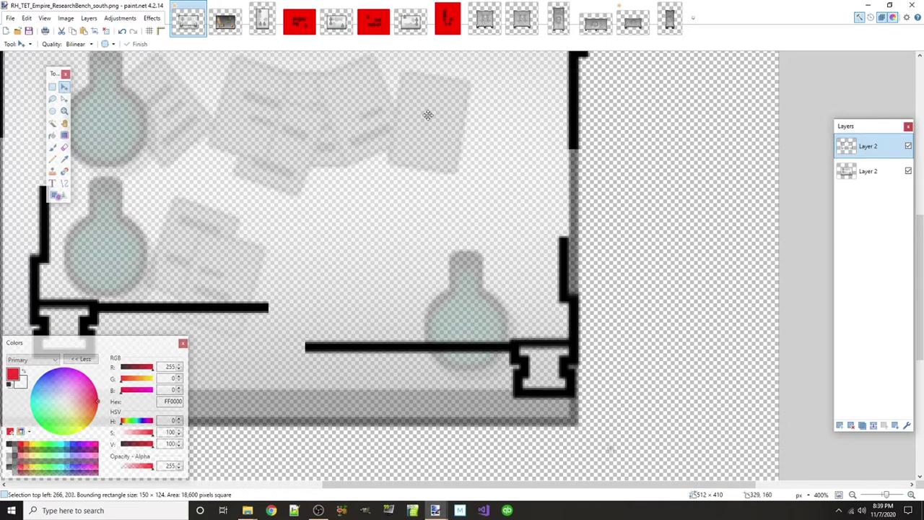
pyautogui.press('Down')
pyautogui.press('Down')
pyautogui.press('Down')
pyautogui.press('Down')
pyautogui.press('Down')
pyautogui.press('Down')
pyautogui.press('Down')
pyautogui.press('Down')
pyautogui.press('Down')
pyautogui.press('Down')
pyautogui.press('Down')
pyautogui.press('Down')
pyautogui.press('Down')
pyautogui.press('Down')
pyautogui.press('Down')
pyautogui.press('Down')
pyautogui.press('Down')
pyautogui.press('Down')
pyautogui.press('Right')
pyautogui.press('Right')
pyautogui.press('Right')
pyautogui.press('Right')
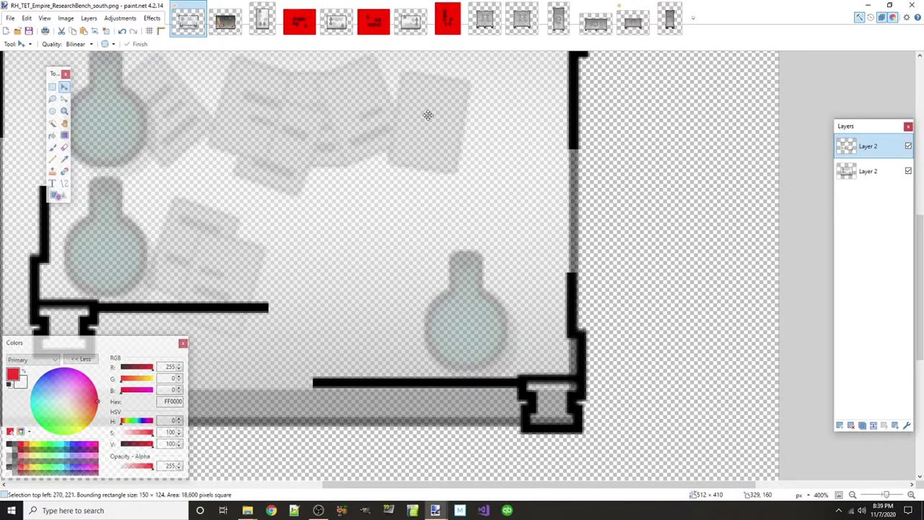
pyautogui.press('Right')
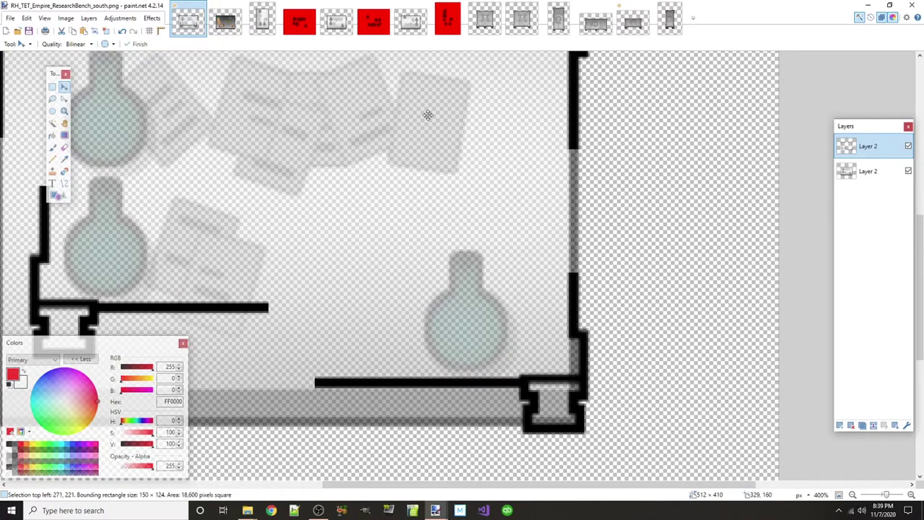
# Fine-tune the bottom-right piece by one pixel up and back down, then commit it
pyautogui.hotkey('ctrl', 'd')
pyautogui.press('Up')
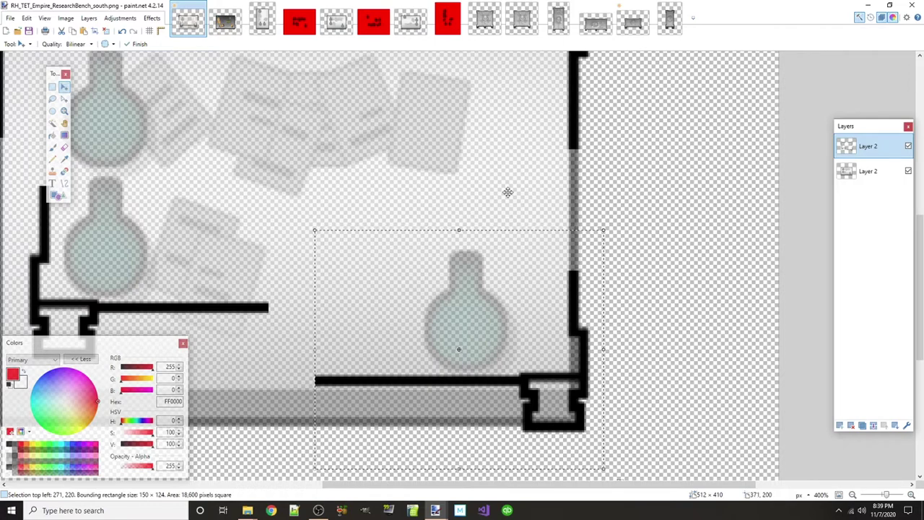
pyautogui.press('Down')
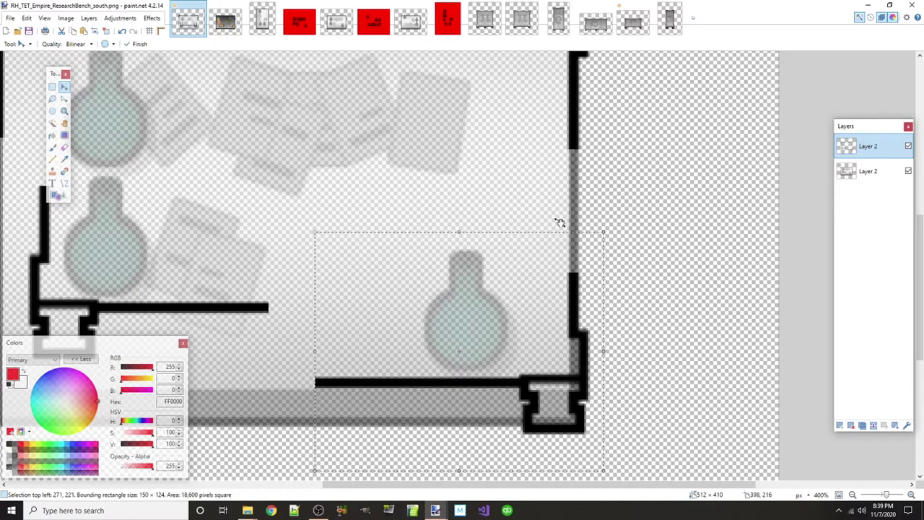
pyautogui.keyDown('ctrl'); pyautogui.scroll(5, 571, 164); pyautogui.keyUp('ctrl')
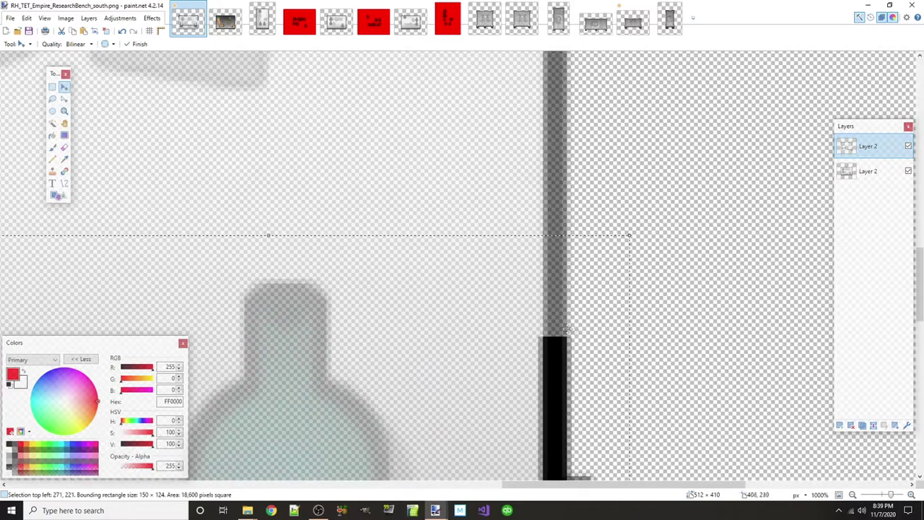
pyautogui.scroll(4, 545, 343)
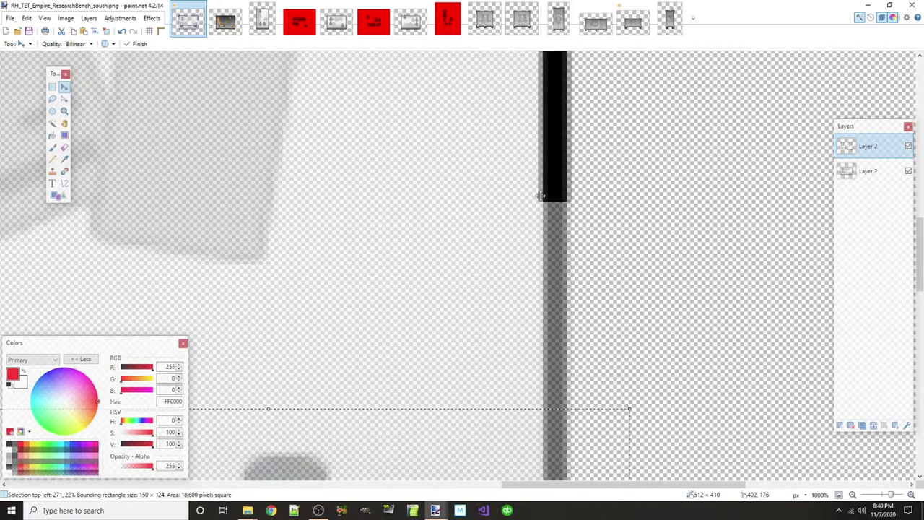
pyautogui.scroll(-2, 522, 350)
pyautogui.keyDown('ctrl'); pyautogui.scroll(-6, 519, 344); pyautogui.keyUp('ctrl')
pyautogui.hotkey('ctrl', 'd')
pyautogui.moveTo(423, 482); pyautogui.dragTo(322, 482)
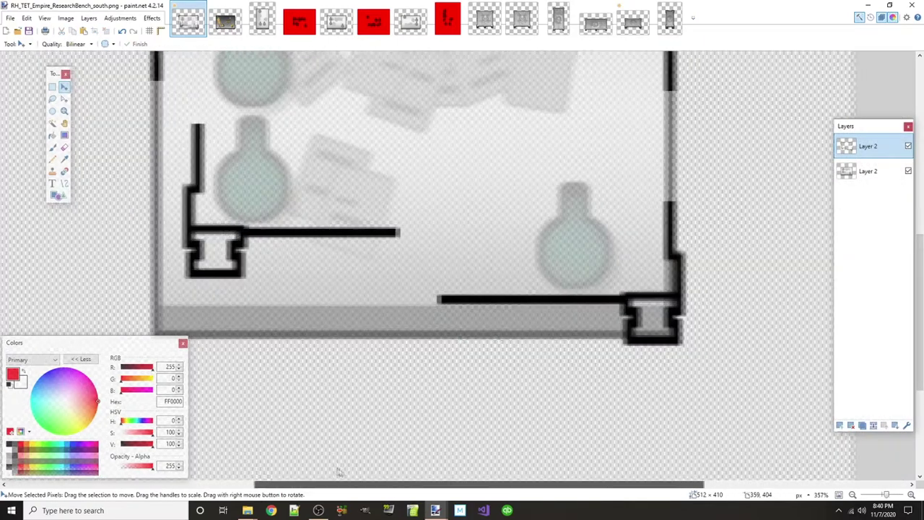
# Select the bottom-left leg of the outline and restore it as a movable piece
pyautogui.click(51, 87)
pyautogui.moveTo(199, 112)
pyautogui.mouseDown()
pyautogui.moveTo(325, 268)
pyautogui.moveTo(454, 303)
pyautogui.mouseUp()
pyautogui.press('Delete')
pyautogui.hotkey('ctrl', 'd')
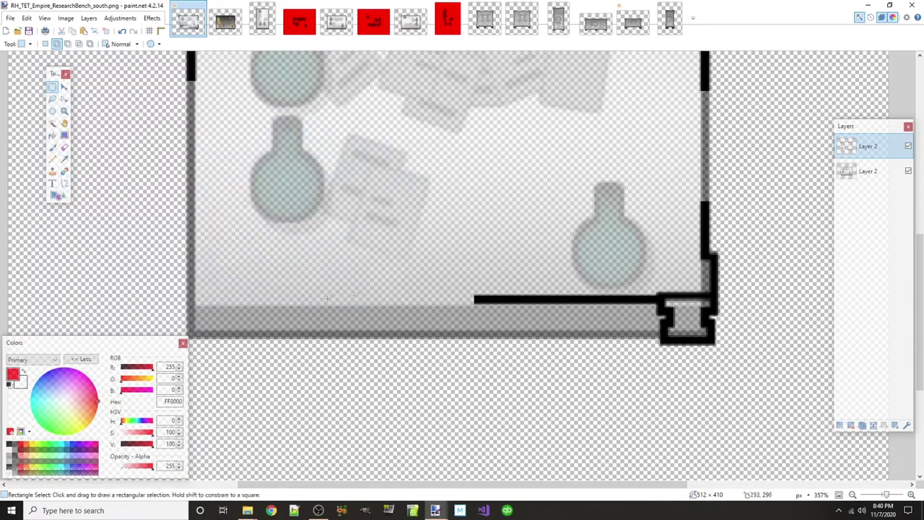
pyautogui.hotkey('ctrl', 'z')
pyautogui.hotkey('ctrl', 'z')
# Drag the bottom-left piece left and down toward the reference bench's corner
pyautogui.moveTo(469, 314); pyautogui.dragTo(427, 382)
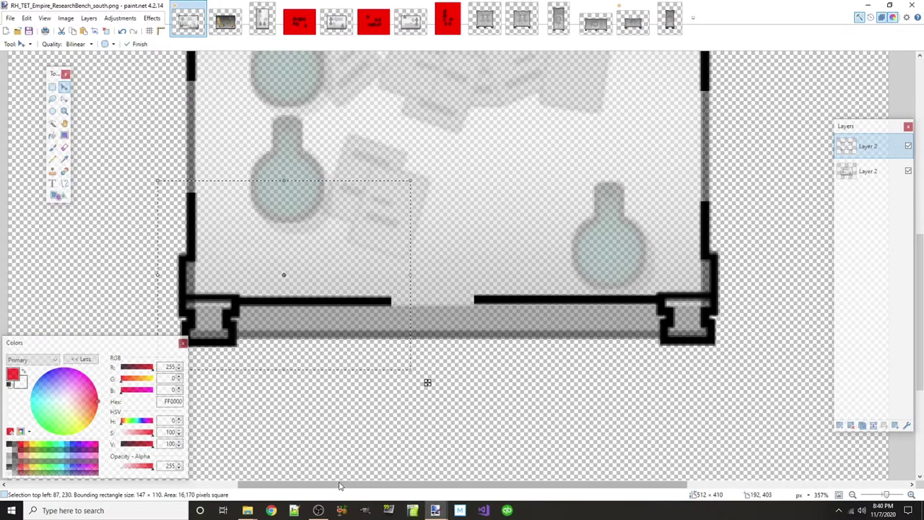
pyautogui.hscroll(-3, 347, 485)
pyautogui.scroll(5, 300, 334)
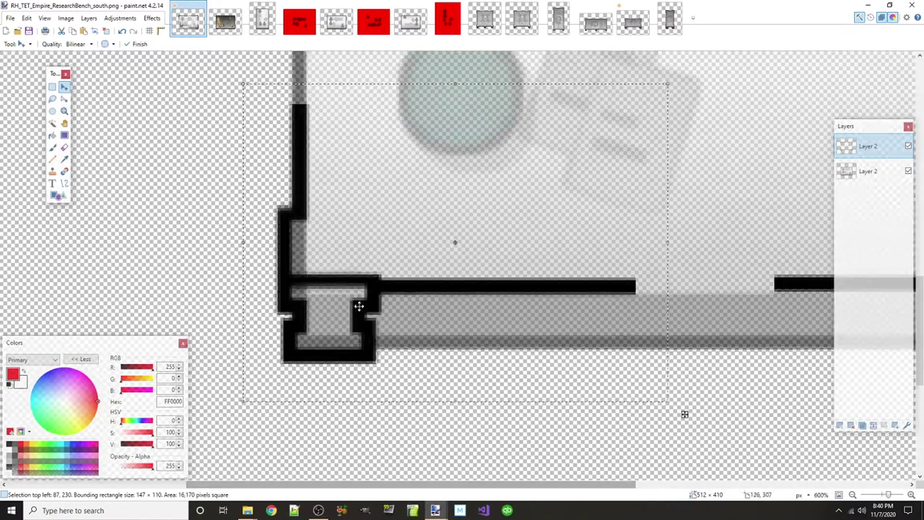
pyautogui.scroll(-3, 354, 298)
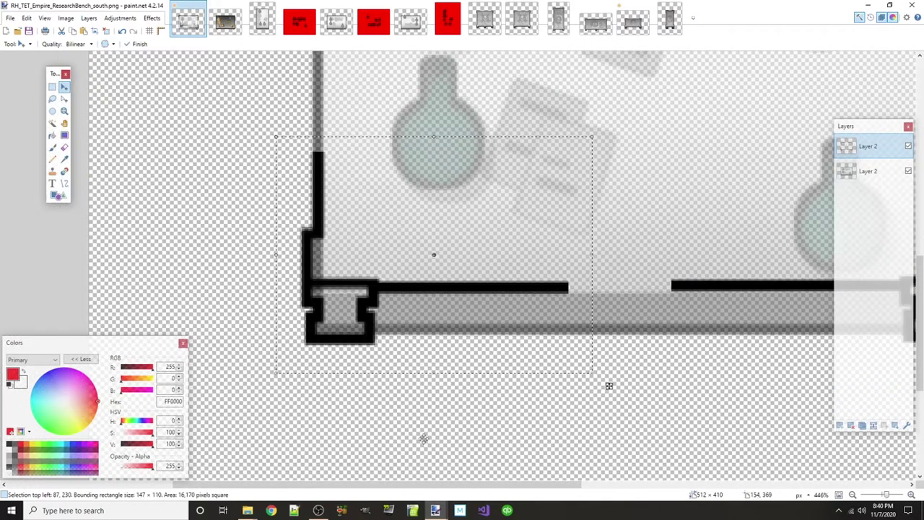
pyautogui.moveTo(444, 478); pyautogui.dragTo(454, 459)
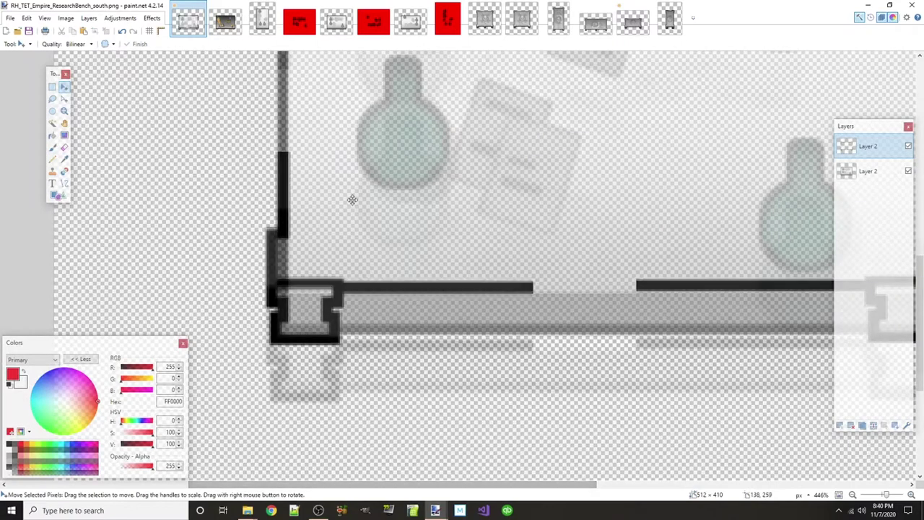
pyautogui.scroll(3, 351, 199)
# On a new layer, draw a black vertical line across the left wall's gap
pyautogui.click(64, 183)
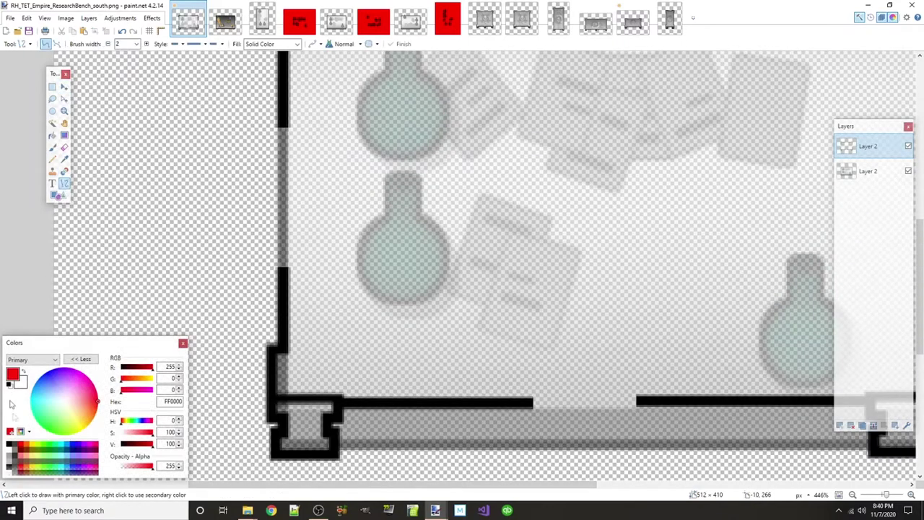
pyautogui.click(10, 444)
pyautogui.click(149, 44)
pyautogui.click(148, 44)
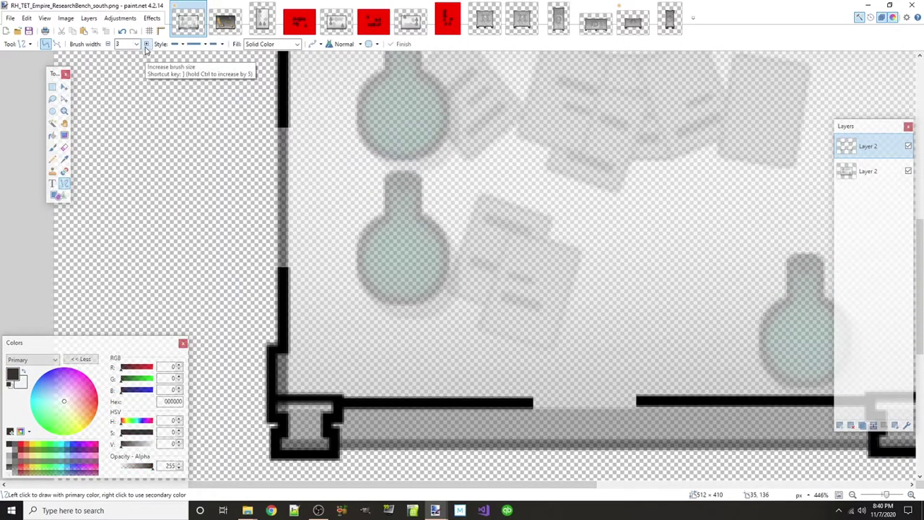
pyautogui.scroll(3, 241, 210)
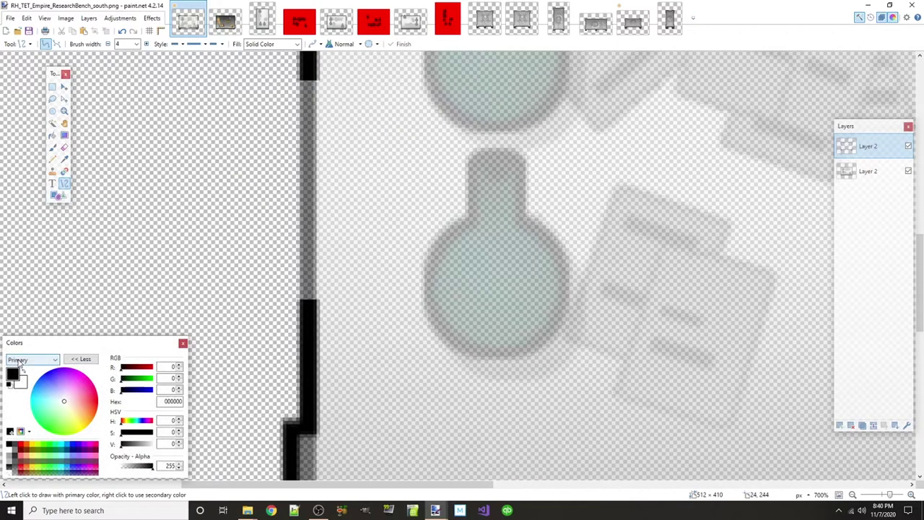
pyautogui.click(840, 426)
pyautogui.moveTo(306, 304); pyautogui.dragTo(308, 73)
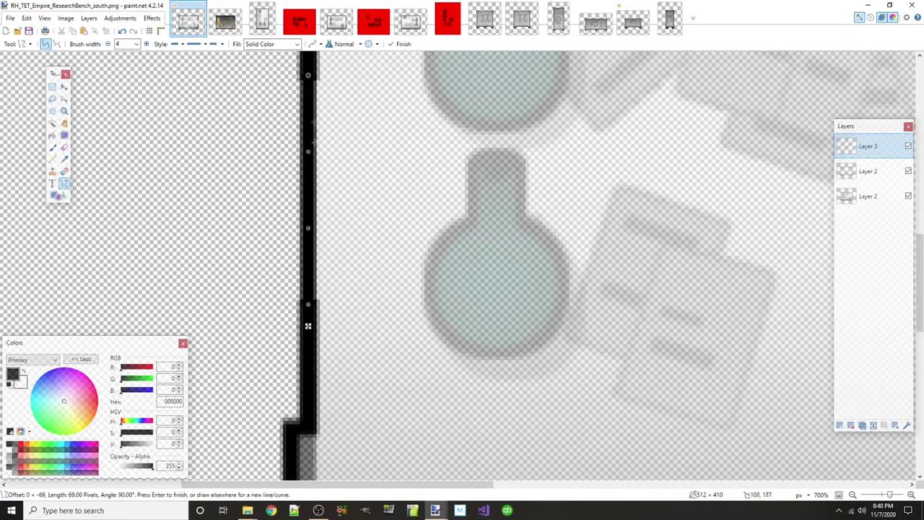
# Thicken the patch line and trim its bottom and top ends to fit the gap
pyautogui.click(145, 44)
pyautogui.click(146, 44)
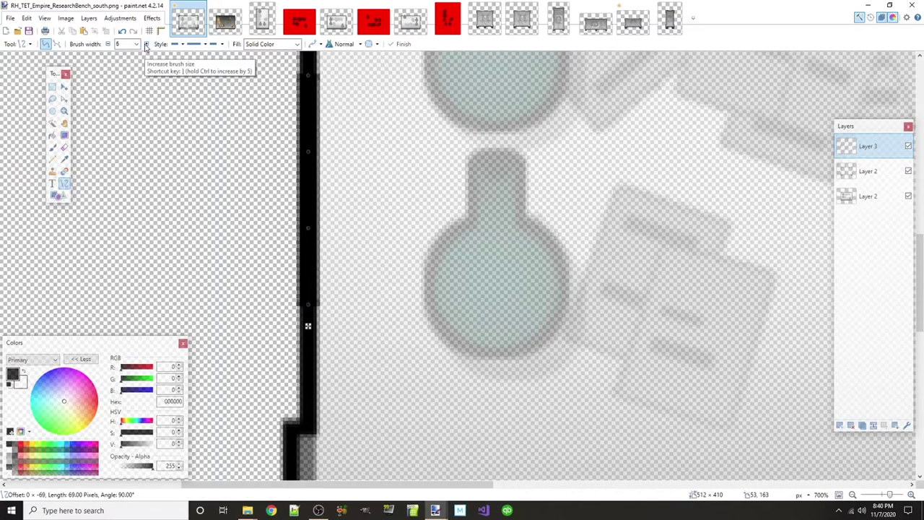
pyautogui.keyDown('ctrl'); pyautogui.scroll(3, 308, 308); pyautogui.keyUp('ctrl')
pyautogui.moveTo(308, 308); pyautogui.dragTo(310, 285)
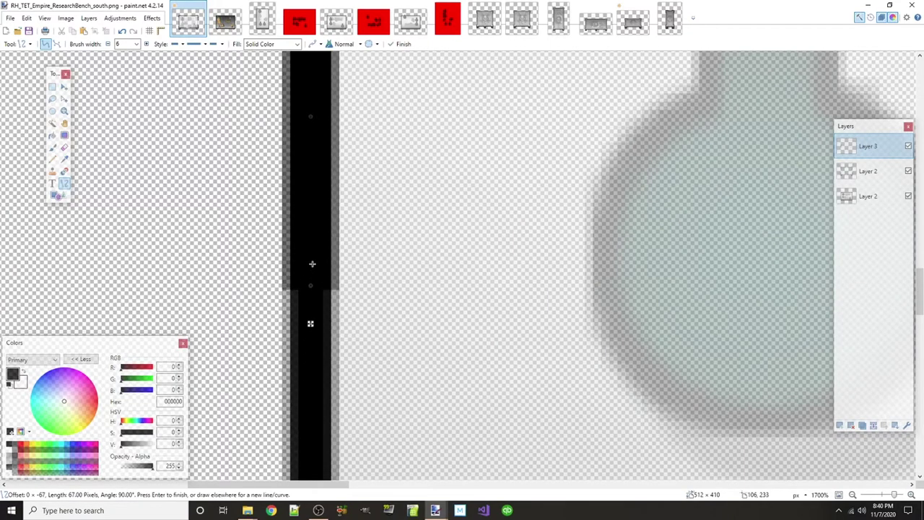
pyautogui.scroll(5, 311, 264)
pyautogui.moveTo(312, 211); pyautogui.dragTo(312, 225)
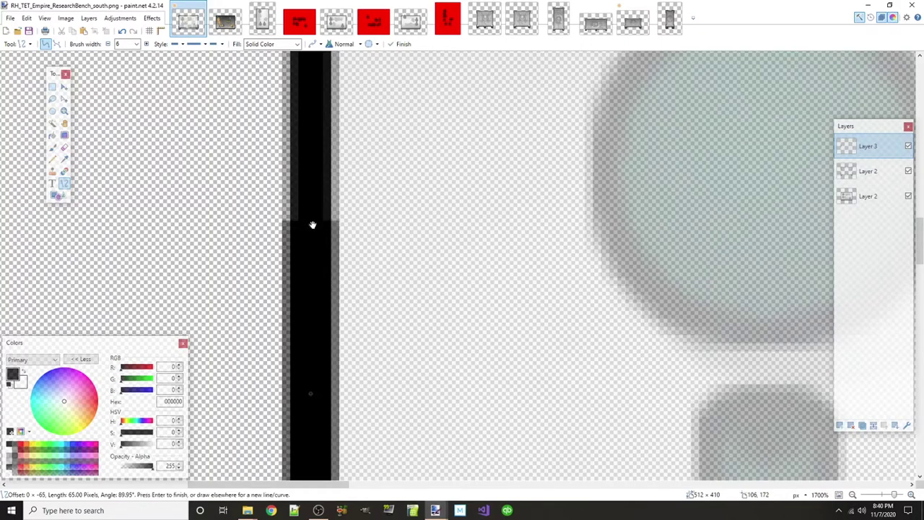
pyautogui.scroll(-2, 311, 231)
# Set the patch line's brush width to 6
pyautogui.click(108, 45)
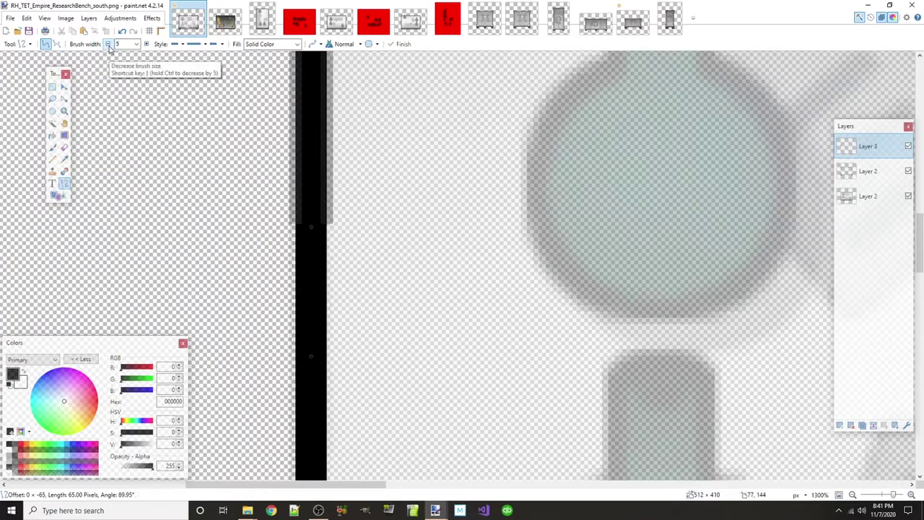
pyautogui.doubleClick(120, 45)
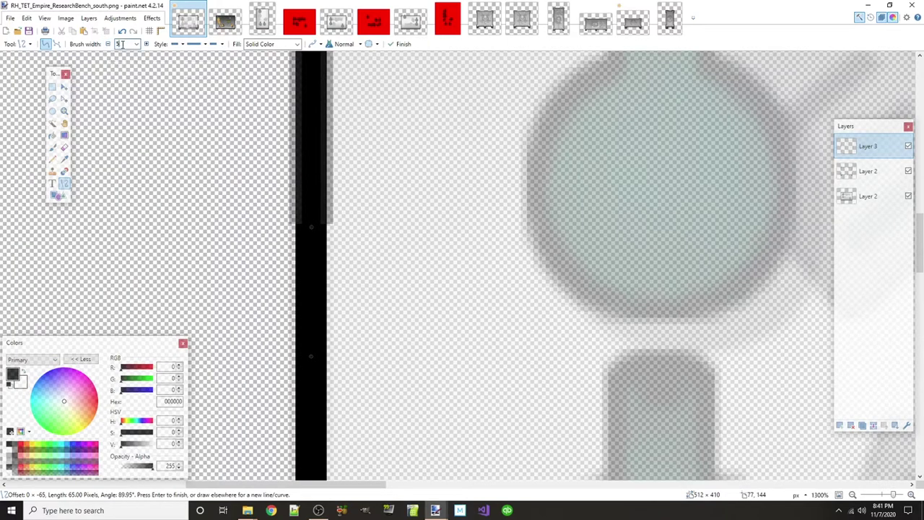
pyautogui.write('6')
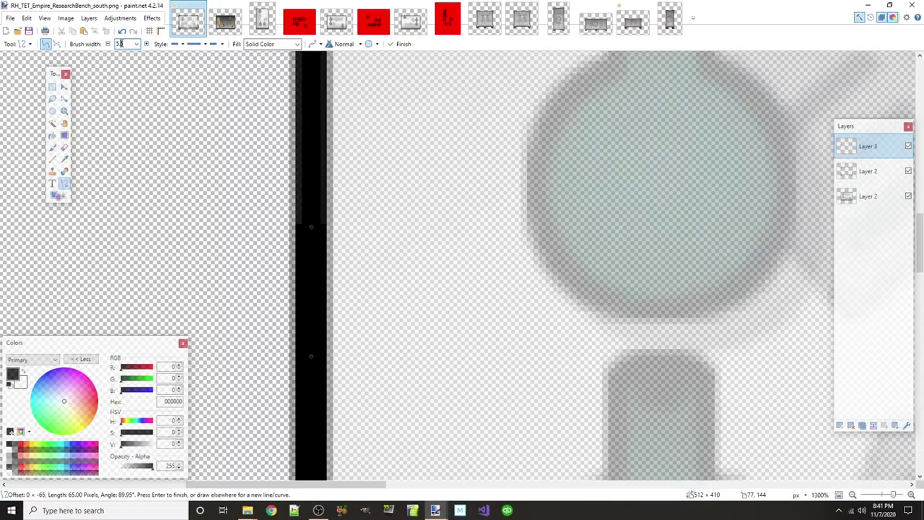
pyautogui.scroll(2, 119, 44)
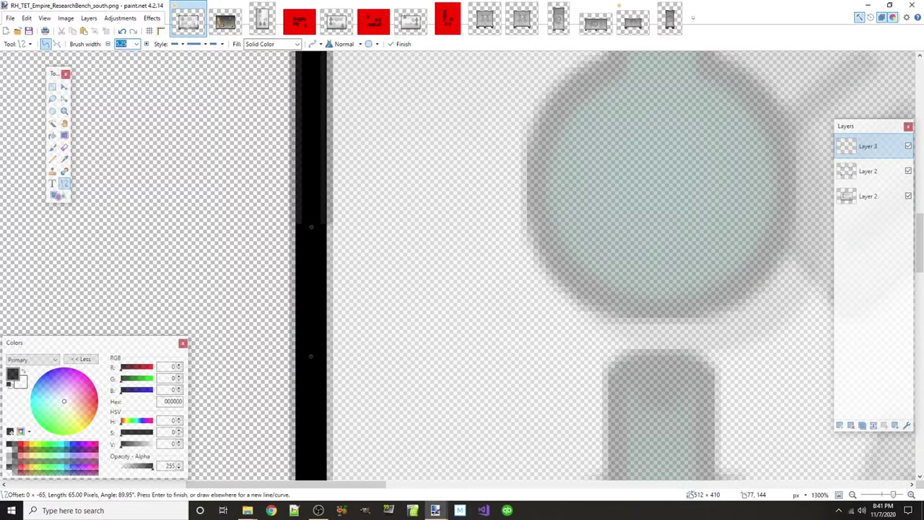
pyautogui.scroll(-3, 255, 431)
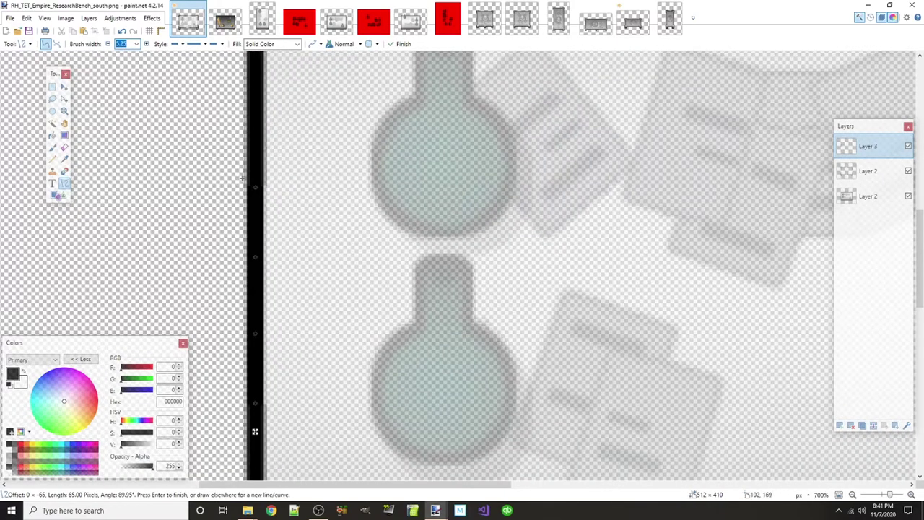
pyautogui.scroll(1, 254, 431)
pyautogui.scroll(-5, 262, 183)
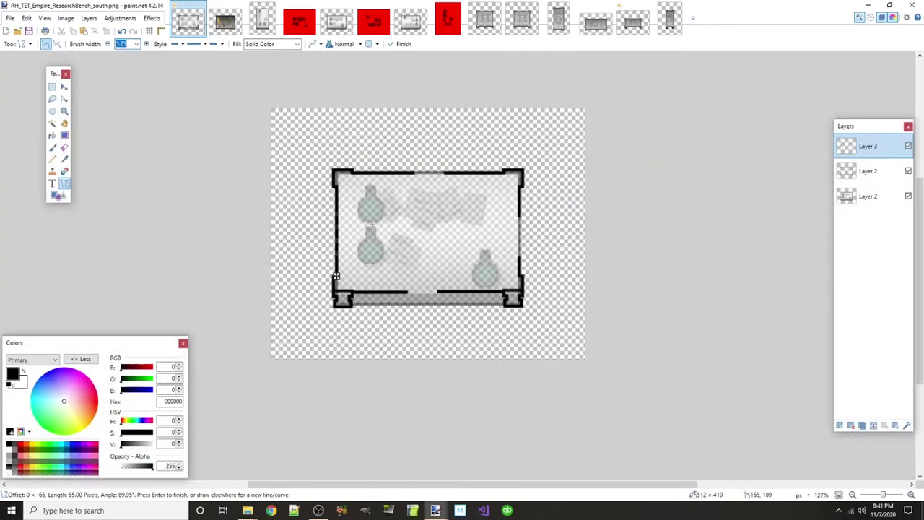
# Finalize the patch line, delete Layer 3 holding it, and return to Rectangle Select
pyautogui.press('Return')
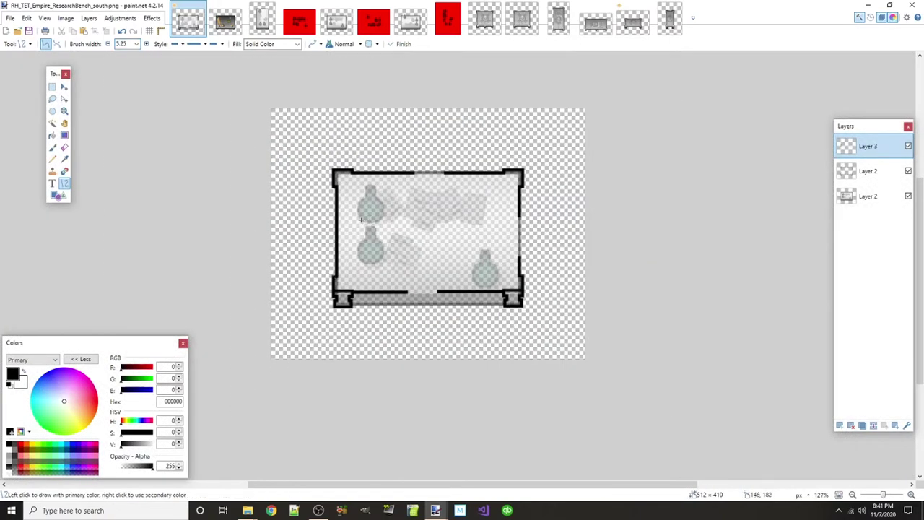
pyautogui.scroll(2, 360, 219)
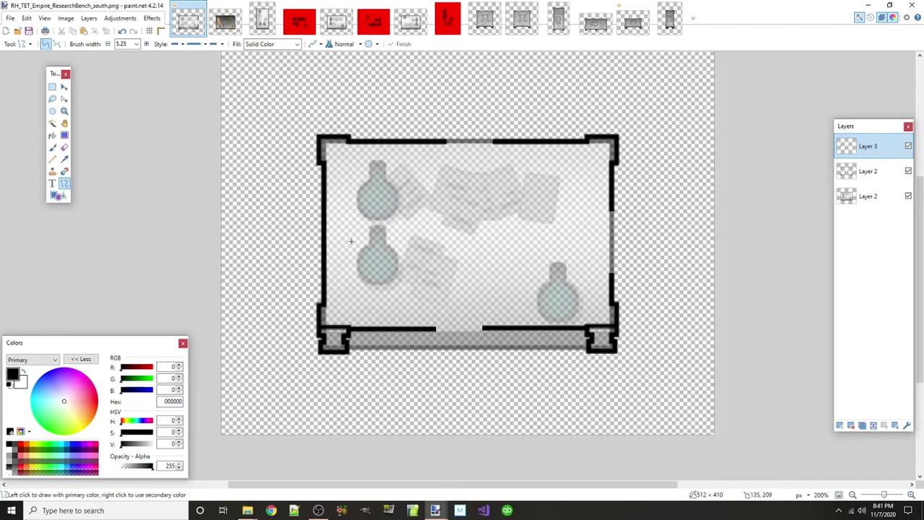
pyautogui.scroll(8, 351, 240)
pyautogui.scroll(-5, 312, 265)
pyautogui.scroll(2, 336, 227)
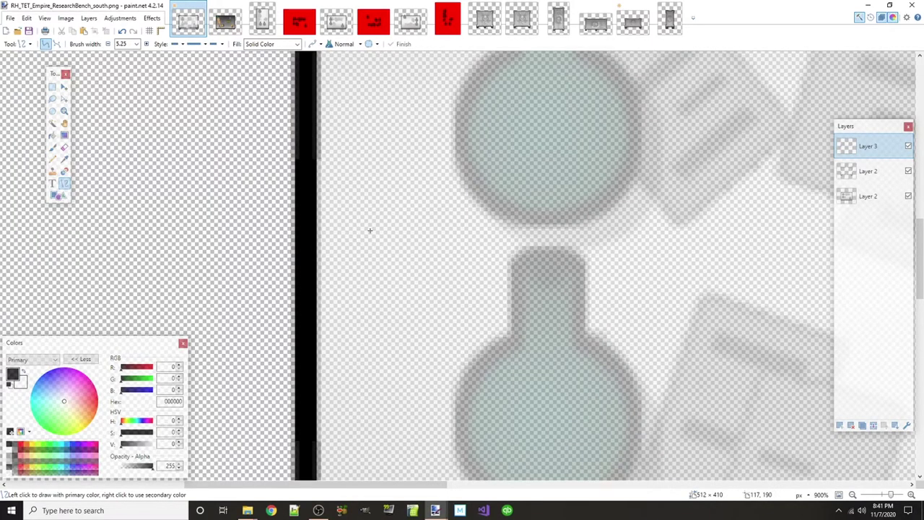
pyautogui.click(850, 426)
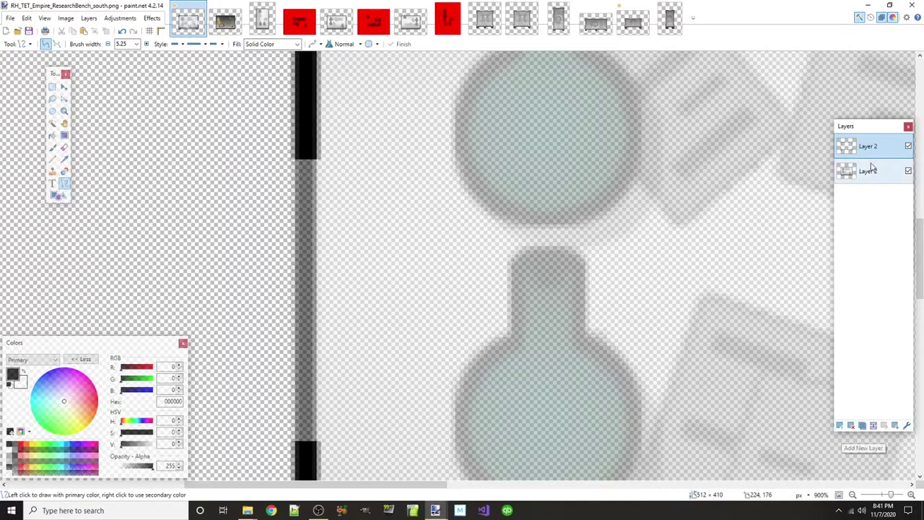
pyautogui.click(52, 86)
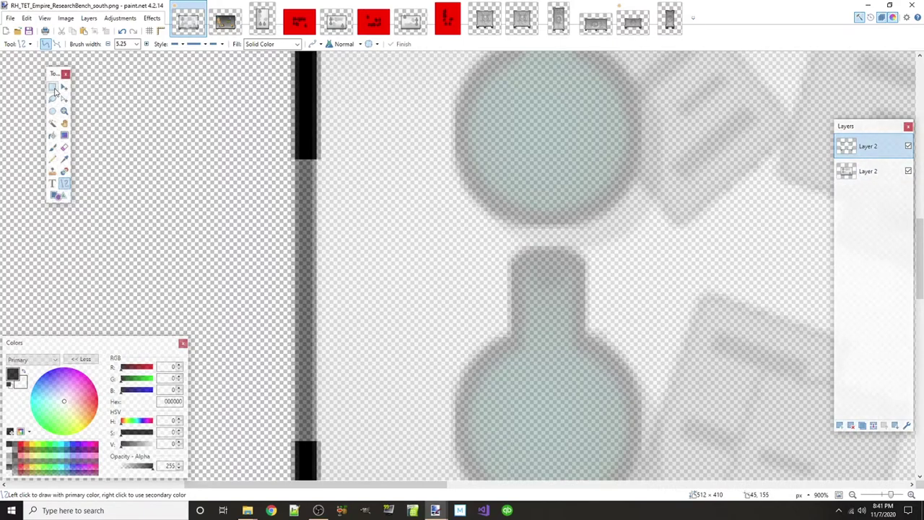
pyautogui.scroll(5, 247, 289)
pyautogui.scroll(-1, 248, 296)
# Select a 19×35 piece of the left wall and shift it down toward the gap
pyautogui.moveTo(260, 239); pyautogui.dragTo(341, 388)
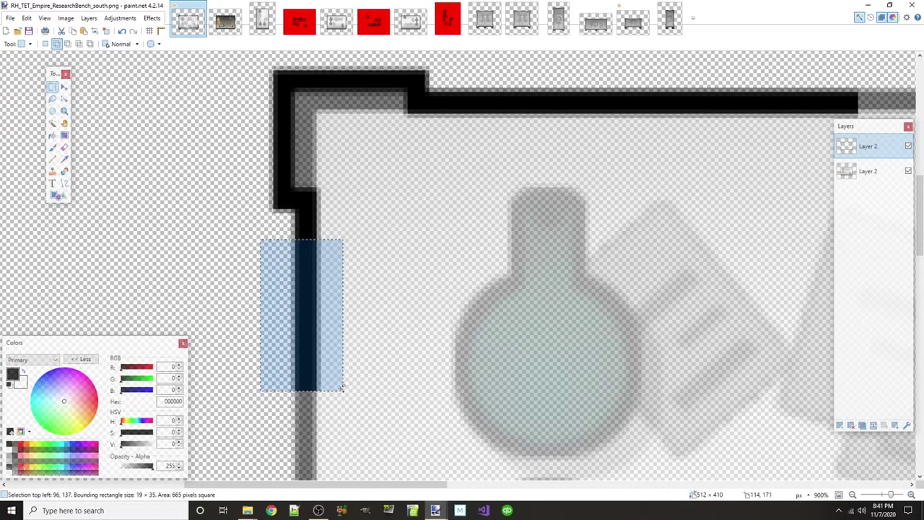
pyautogui.scroll(-3, 323, 303)
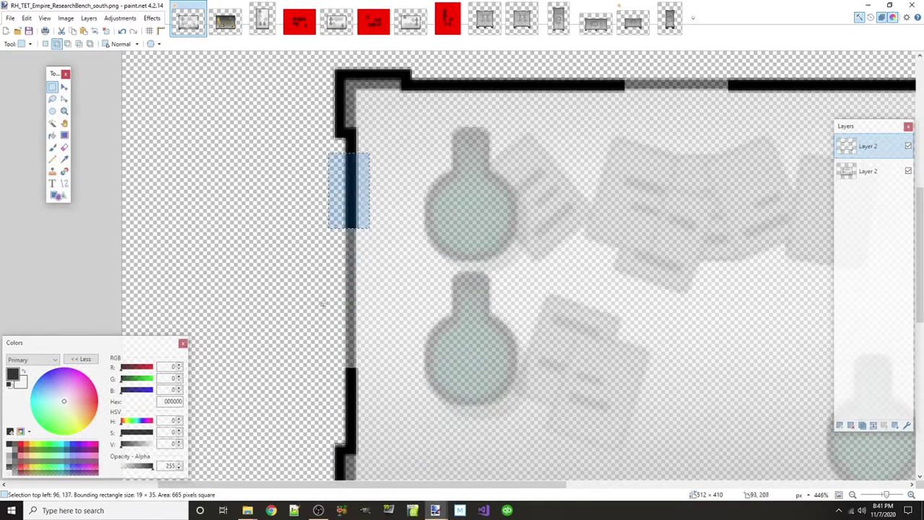
pyautogui.press('m')
pyautogui.moveTo(351, 195); pyautogui.dragTo(353, 278)
pyautogui.scroll(3, 336, 245)
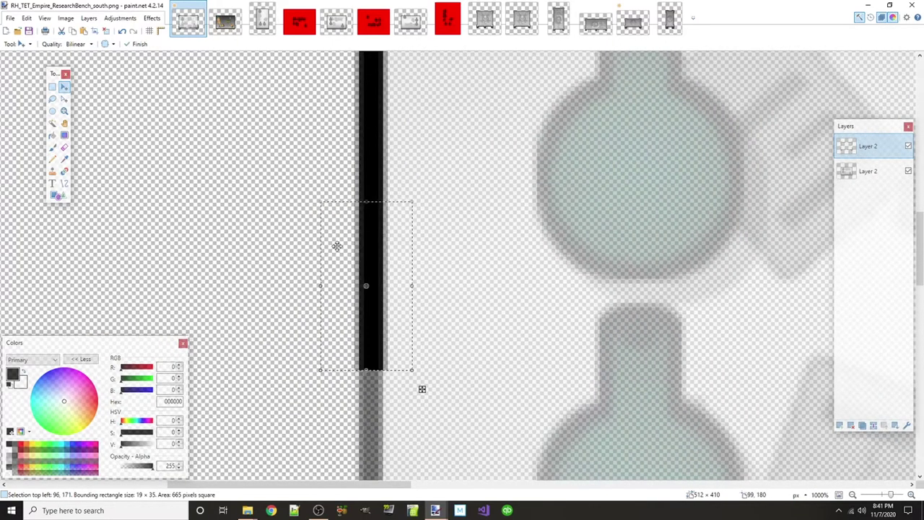
pyautogui.hotkey('ctrl', 'd')
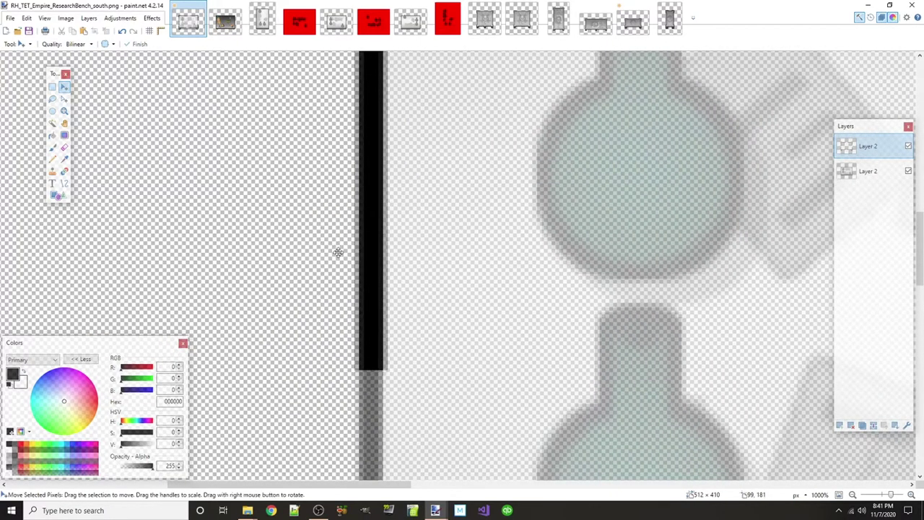
# Restore the wall piece selection and move it further down to fill the gap
pyautogui.scroll(-3, 336, 262)
pyautogui.scroll(1, 356, 252)
pyautogui.hotkey('ctrl', 'z')
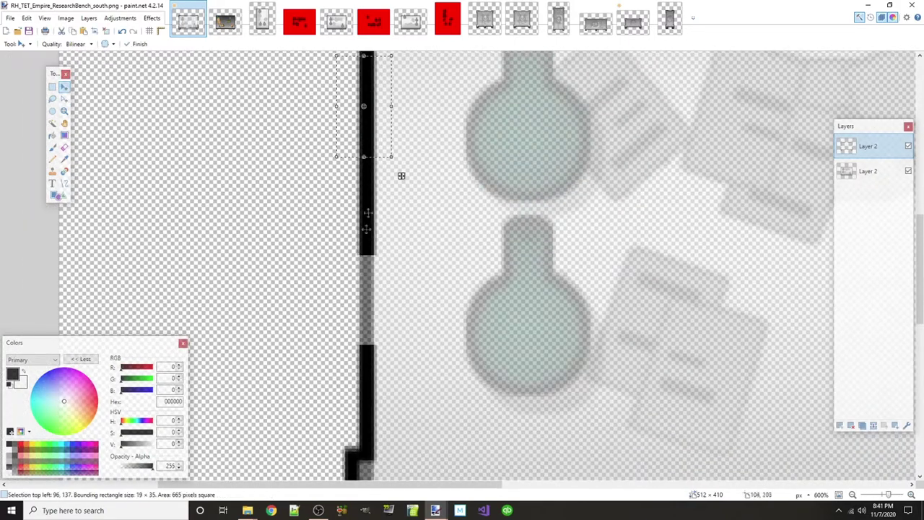
pyautogui.moveTo(402, 175); pyautogui.dragTo(375, 332)
pyautogui.hotkey('ctrl', 'd')
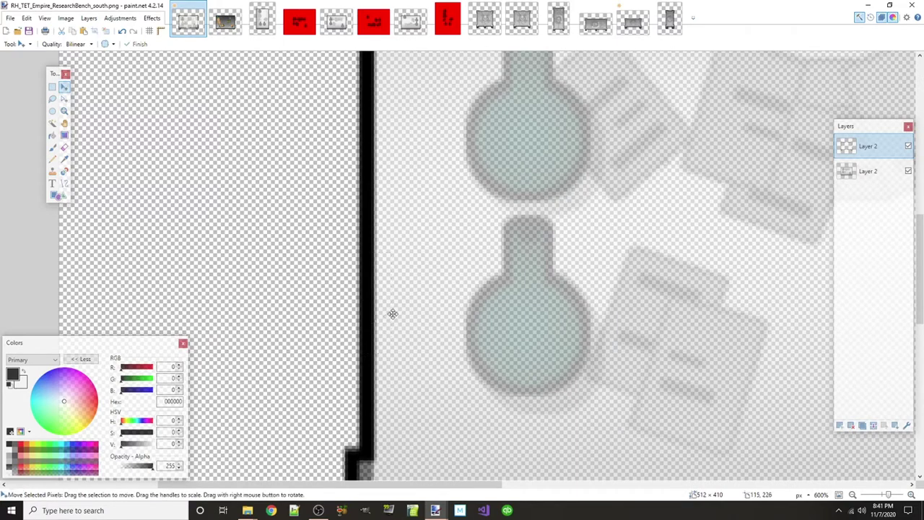
pyautogui.moveTo(417, 482); pyautogui.dragTo(679, 482)
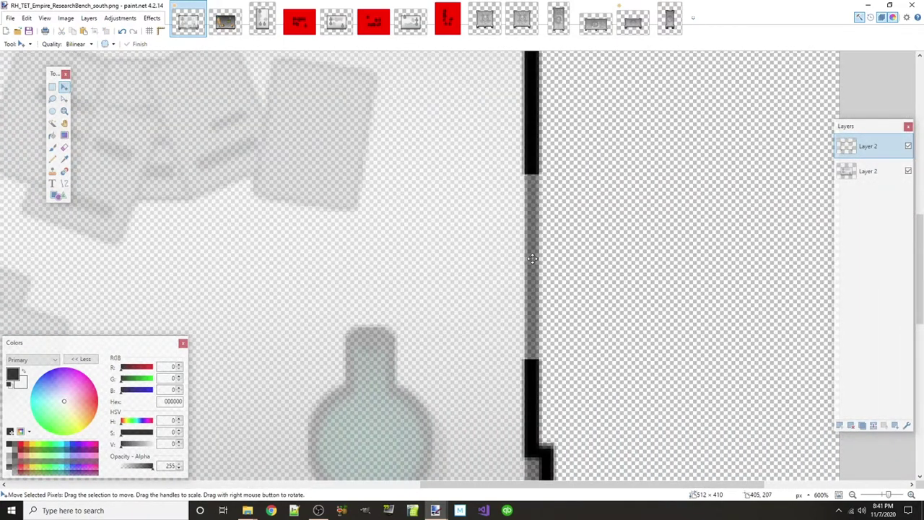
# Paste a wall piece against the right wall, then undo the paste
pyautogui.hotkey('ctrl', 'v')
pyautogui.moveTo(32, 79); pyautogui.dragTo(532, 198)
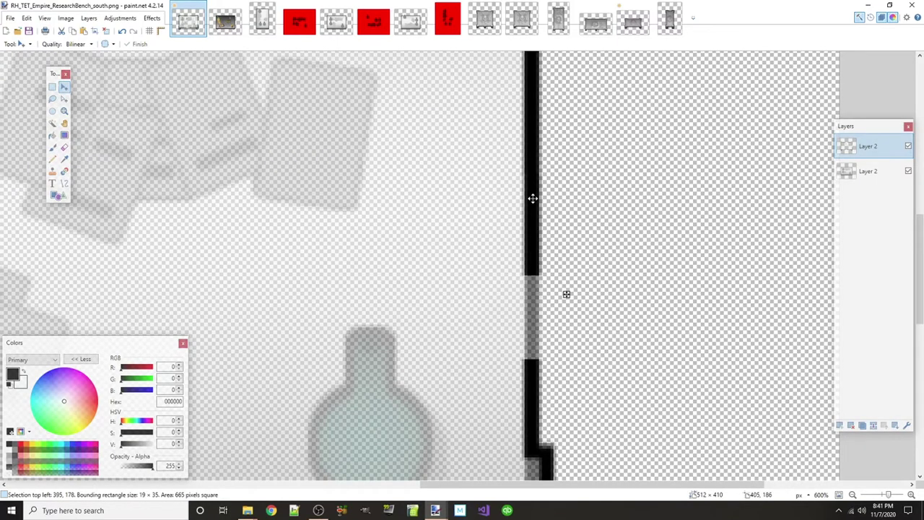
pyautogui.keyDown('ctrl'); pyautogui.scroll(6, 532, 198); pyautogui.keyUp('ctrl')
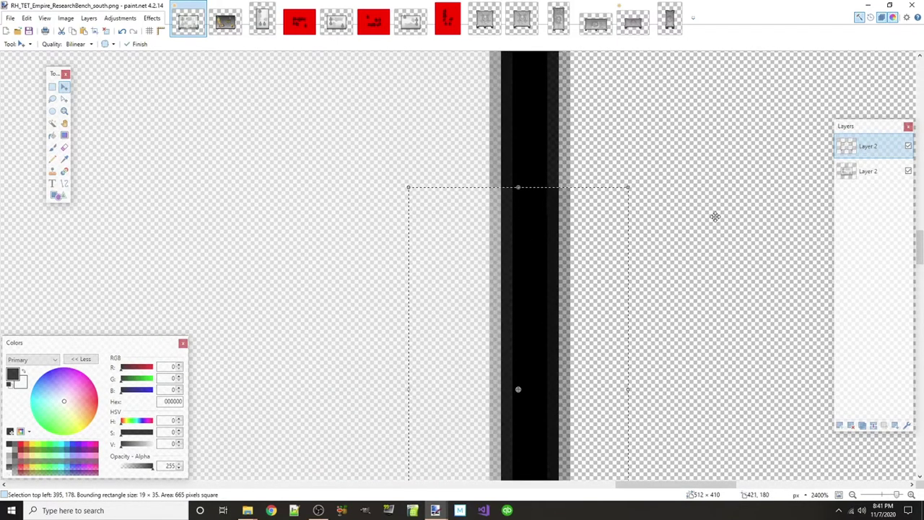
pyautogui.hotkey('ctrl', 'd')
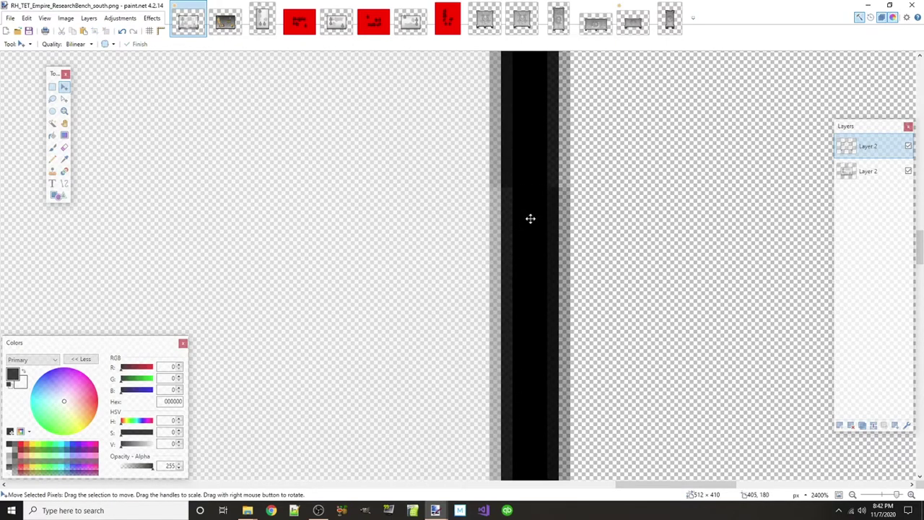
pyautogui.keyDown('ctrl'); pyautogui.scroll(-6, 531, 218); pyautogui.keyUp('ctrl')
pyautogui.hotkey('ctrl', 'z')
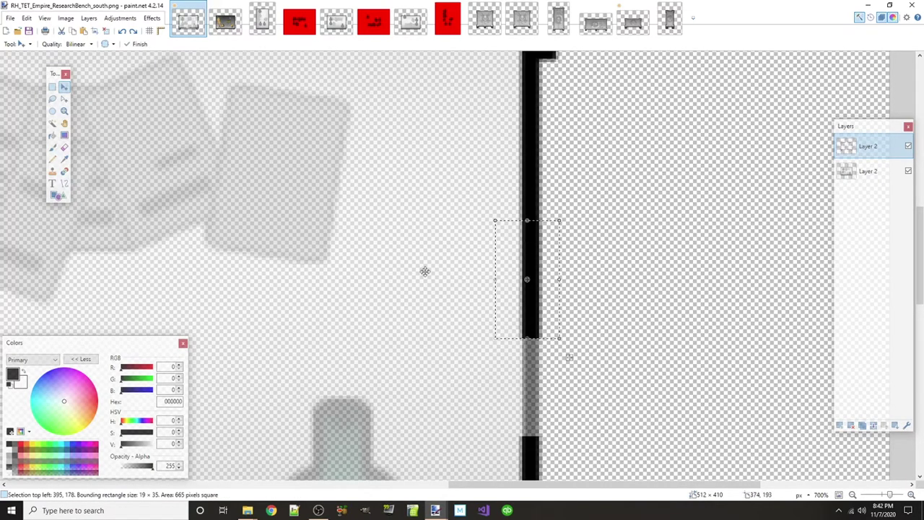
pyautogui.hotkey('ctrl', 'z')
pyautogui.scroll(-3, 412, 270)
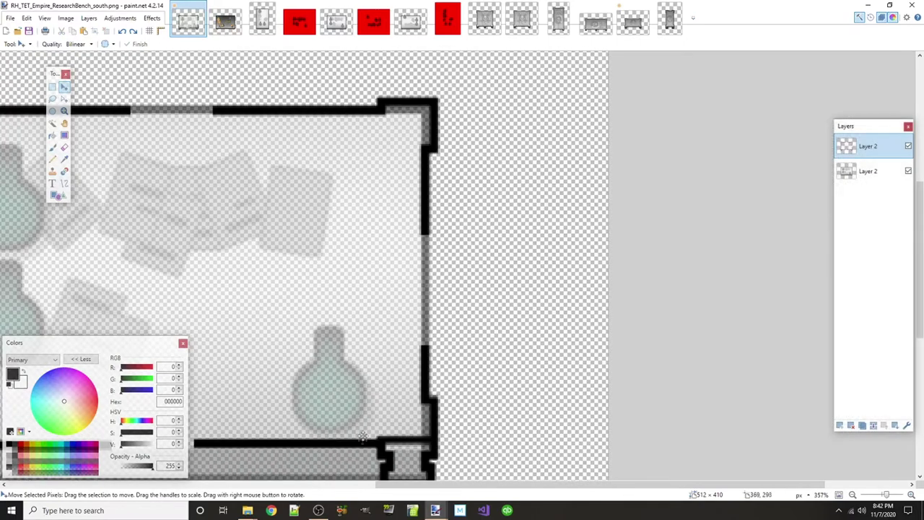
pyautogui.scroll(-2, 313, 473)
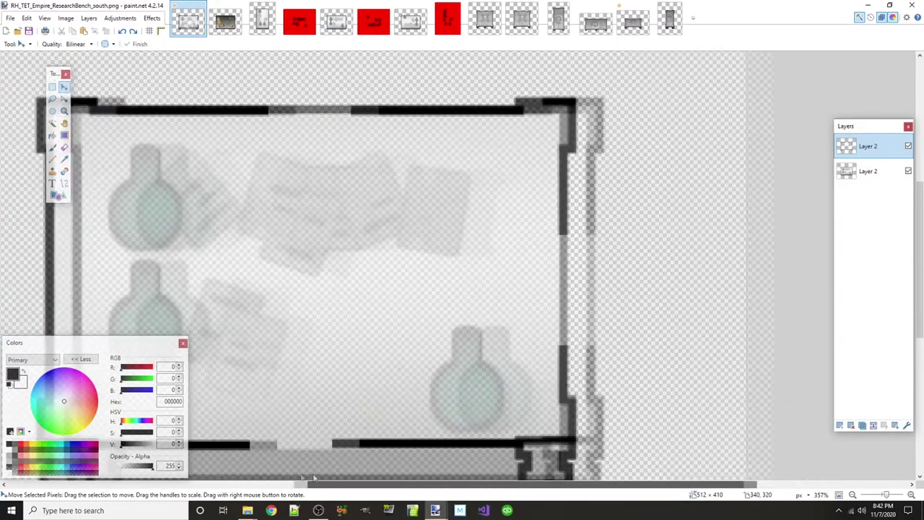
pyautogui.scroll(2, 366, 469)
pyautogui.scroll(-1, 381, 259)
pyautogui.scroll(3, 433, 311)
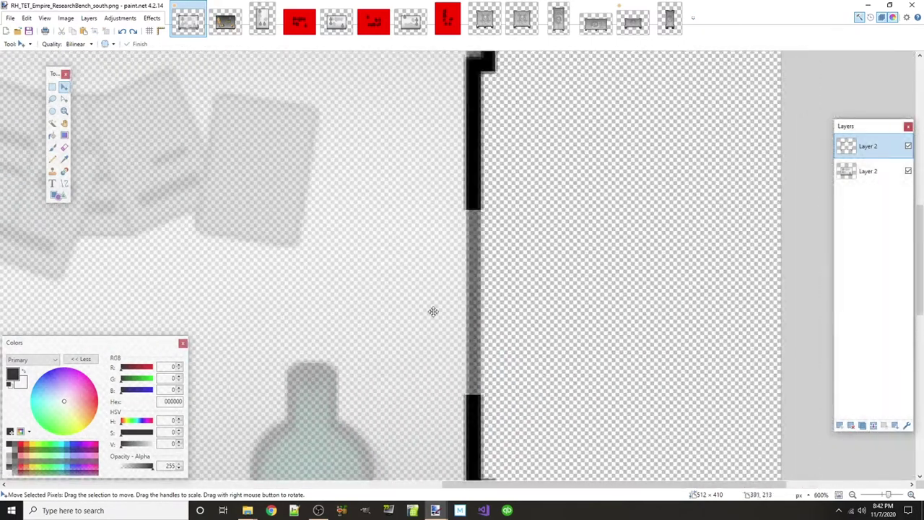
# Select the upper section of the right wall and move it down to close the gap
pyautogui.click(52, 86)
pyautogui.moveTo(423, 106); pyautogui.dragTo(514, 209)
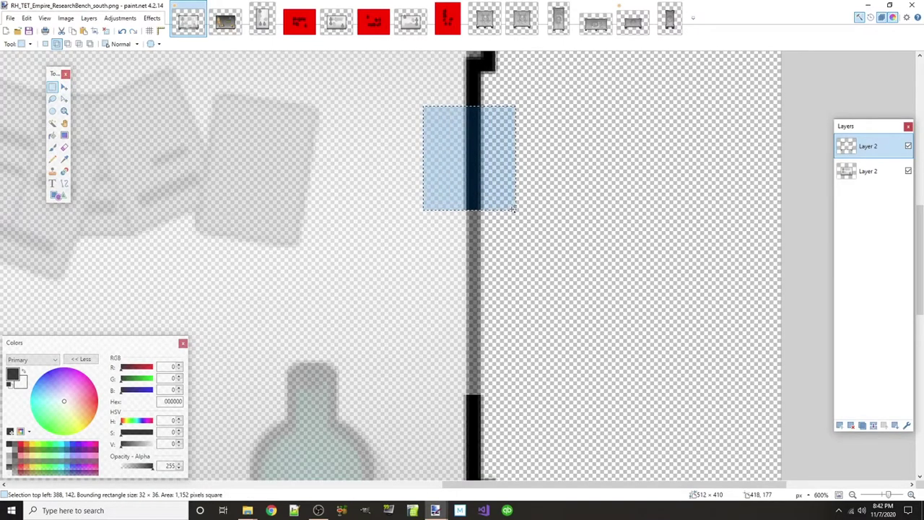
pyautogui.press('m')
pyautogui.moveTo(527, 224); pyautogui.dragTo(529, 335)
pyautogui.moveTo(472, 245); pyautogui.dragTo(472, 235)
pyautogui.scroll(1, 472, 235)
pyautogui.scroll(-1, 480, 300)
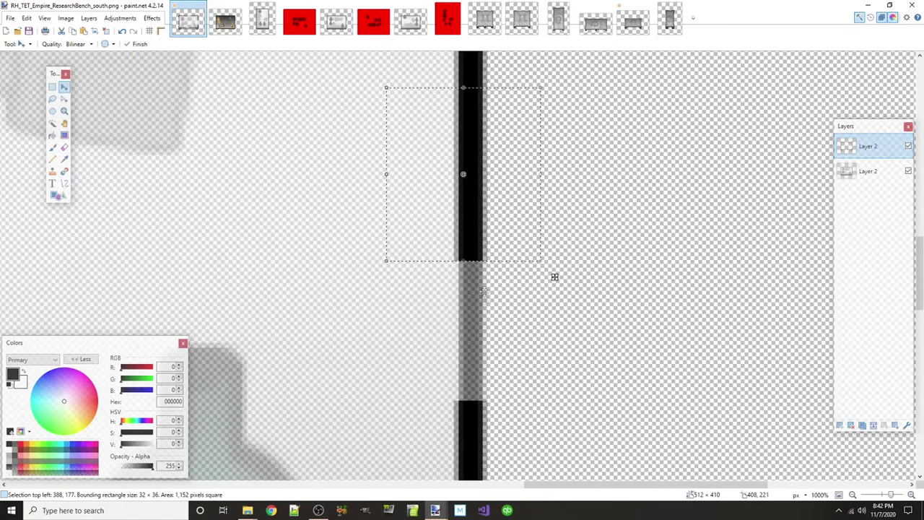
pyautogui.moveTo(470, 160); pyautogui.dragTo(470, 349)
pyautogui.scroll(-3, 470, 349)
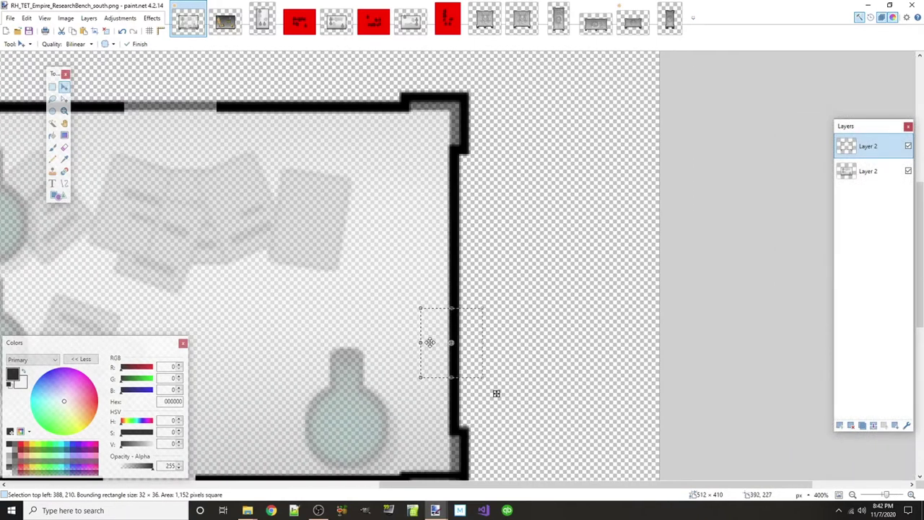
# Save the image as RH_TET_Empire_ResearchBench_south.pdn
pyautogui.hotkey('ctrl', 'shift', 's')
pyautogui.click(380, 246)
pyautogui.scroll(-2, 369, 140)
pyautogui.scroll(5, 384, 247)
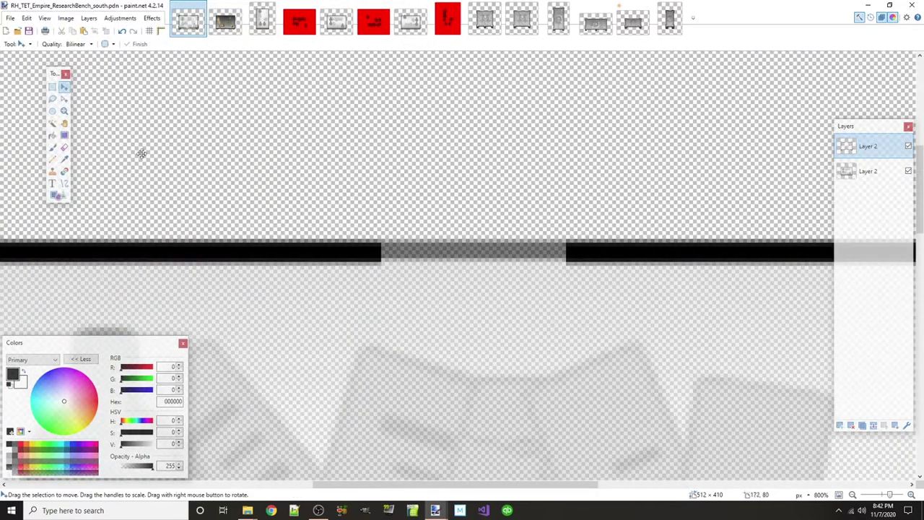
# Select a top wall segment and slide it right to close the gap
pyautogui.click(52, 86)
pyautogui.moveTo(181, 197); pyautogui.dragTo(381, 300)
pyautogui.press('m')
pyautogui.moveTo(320, 248); pyautogui.dragTo(520, 249)
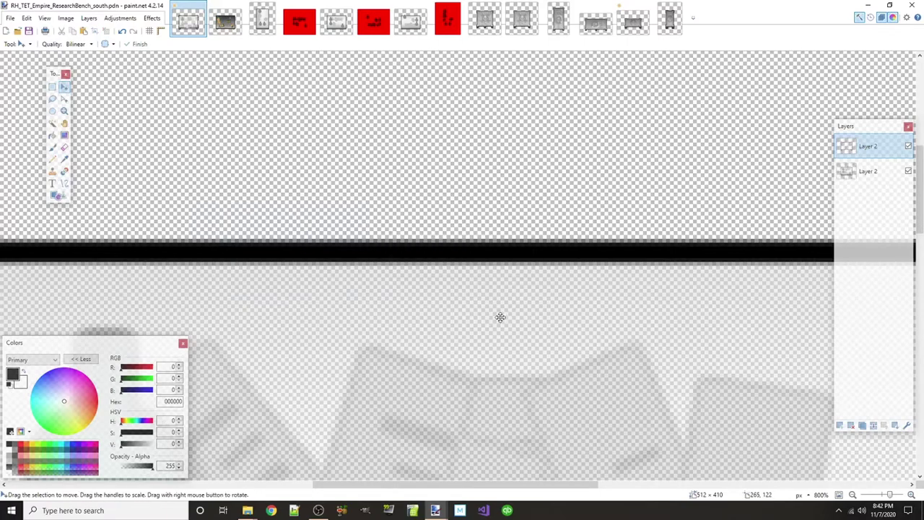
pyautogui.scroll(-4, 500, 317)
pyautogui.scroll(3, 501, 330)
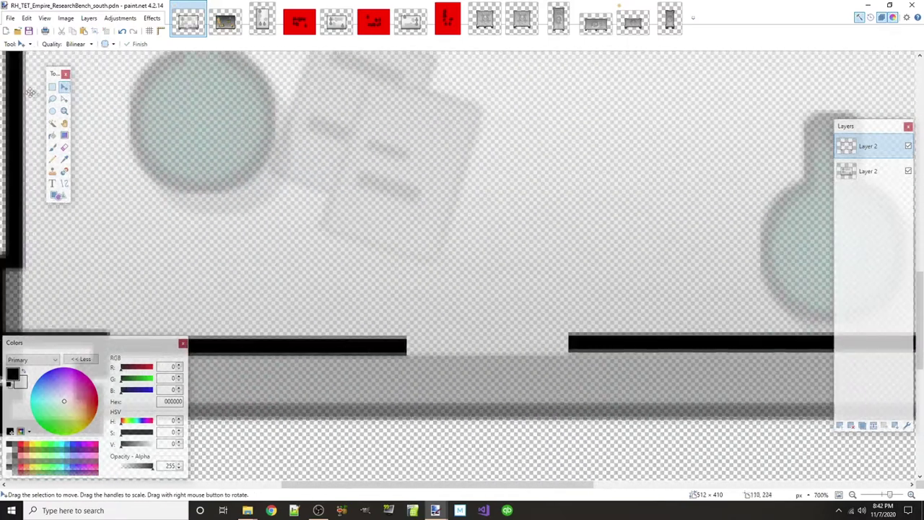
# Select a bottom wall segment, slide it right to close the gap, and realign it
pyautogui.click(52, 87)
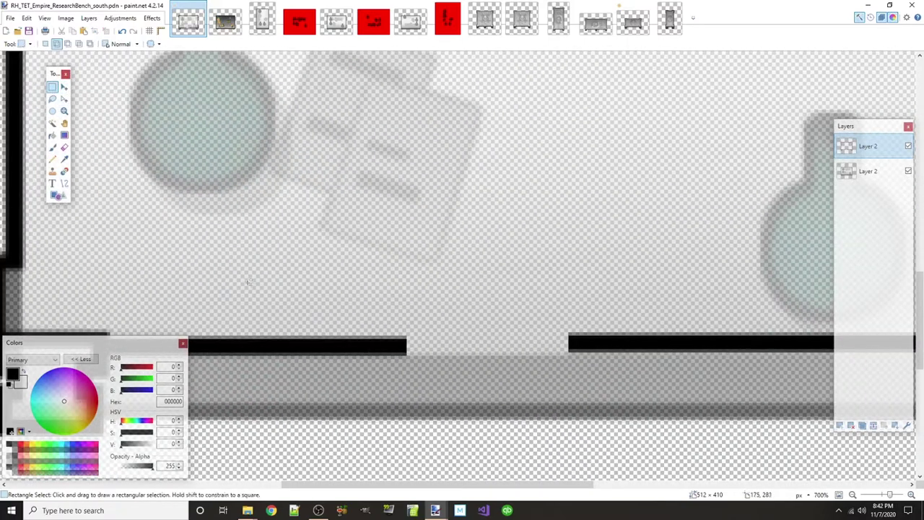
pyautogui.moveTo(231, 294); pyautogui.dragTo(403, 381)
pyautogui.press('m')
pyautogui.moveTo(322, 350); pyautogui.dragTo(510, 342)
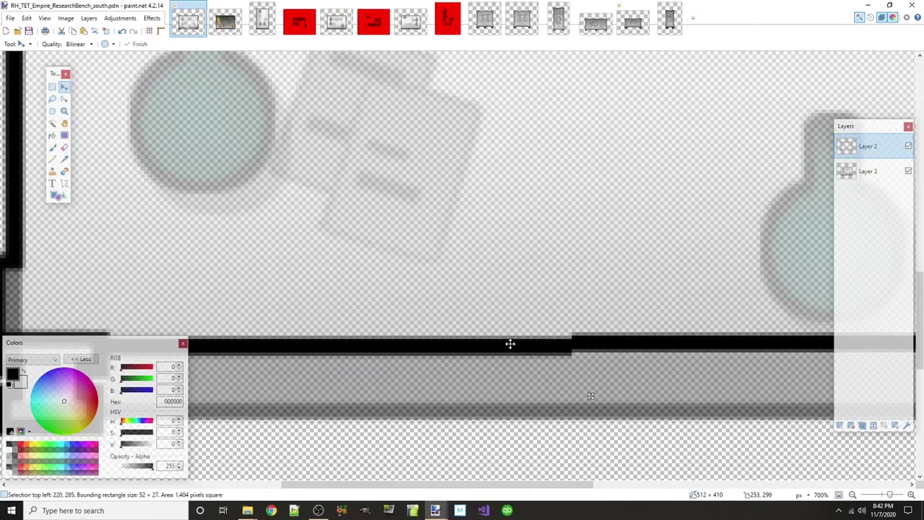
pyautogui.scroll(-2, 590, 396)
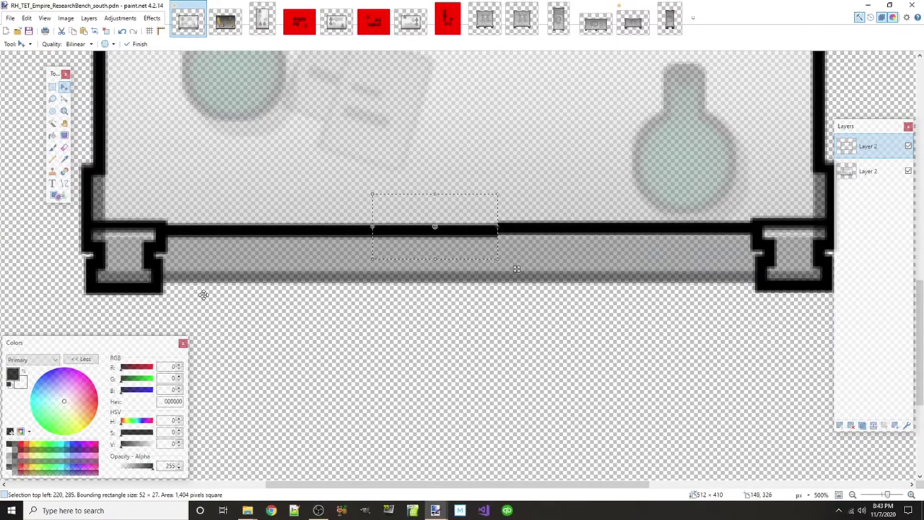
pyautogui.scroll(4, 348, 277)
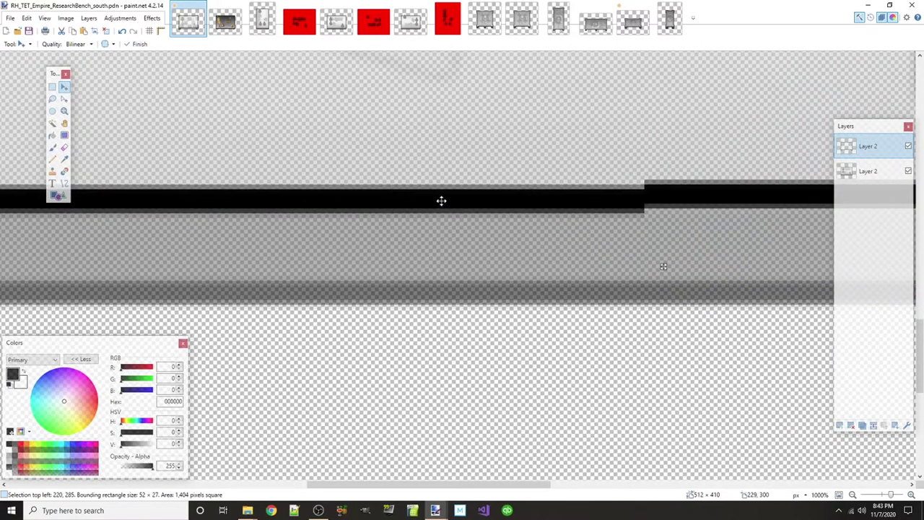
pyautogui.moveTo(442, 197); pyautogui.dragTo(616, 195)
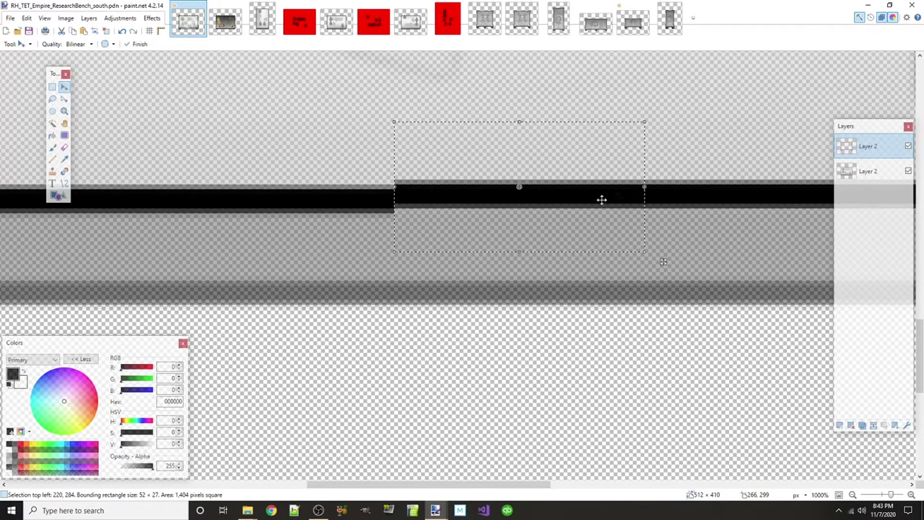
pyautogui.scroll(-4, 365, 258)
pyautogui.moveTo(299, 487); pyautogui.dragTo(257, 488)
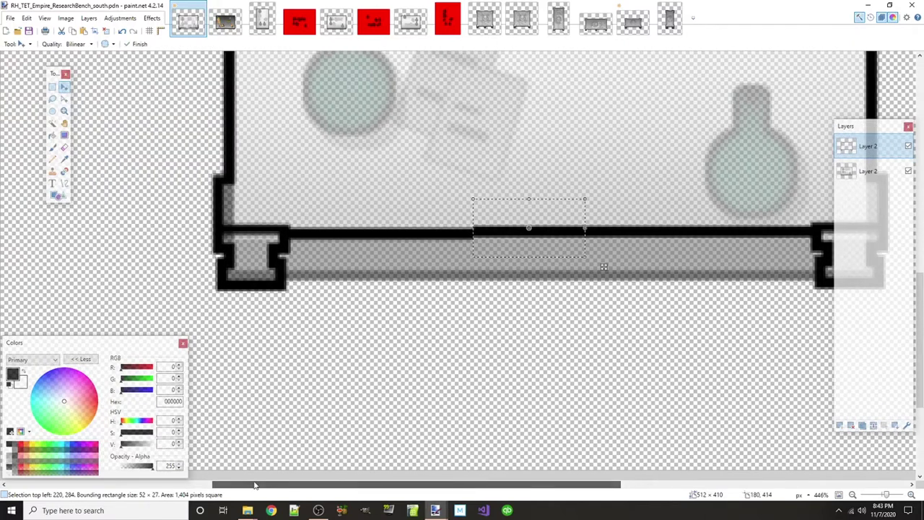
# In Replace mode, select and cut out the outline's bottom-left corner section
pyautogui.click(52, 86)
pyautogui.moveTo(162, 113)
pyautogui.mouseDown()
pyautogui.moveTo(228, 240)
pyautogui.moveTo(433, 313)
pyautogui.moveTo(471, 314)
pyautogui.mouseUp()
pyautogui.press('Delete')
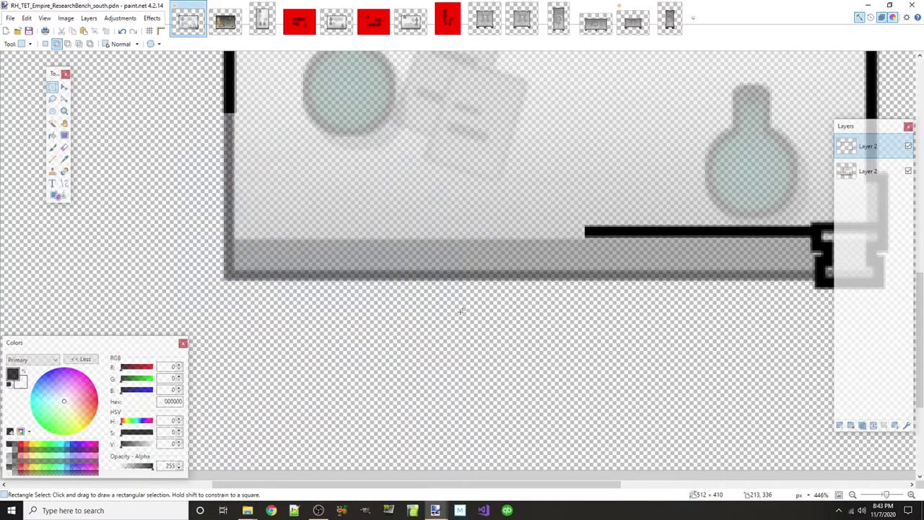
pyautogui.hotkey('ctrl', 'z')
pyautogui.hotkey('ctrl', 'd')
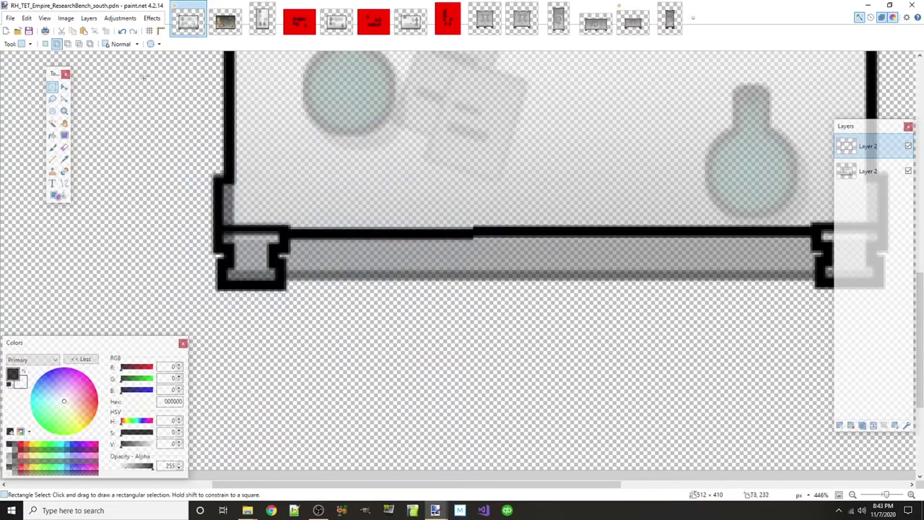
pyautogui.click(45, 47)
pyautogui.moveTo(166, 102); pyautogui.dragTo(473, 341)
pyautogui.press('Delete')
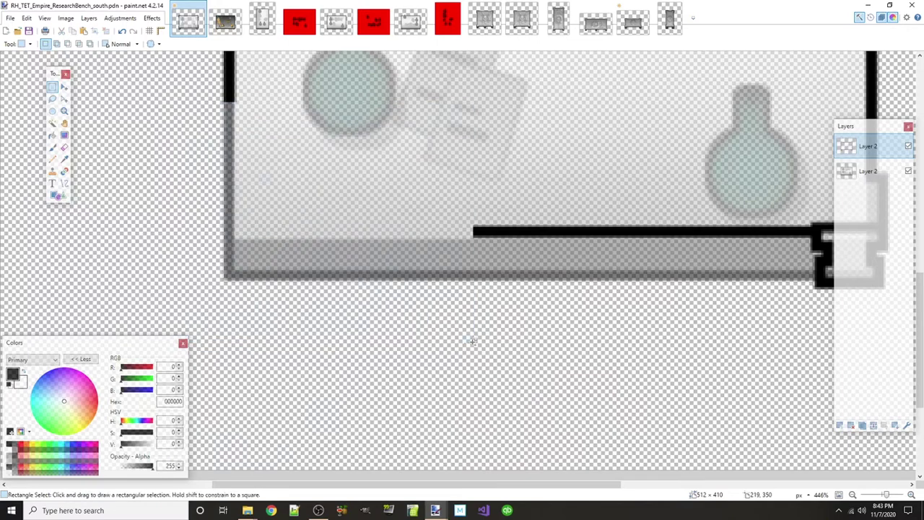
pyautogui.hotkey('ctrl', 'shift', 'n')
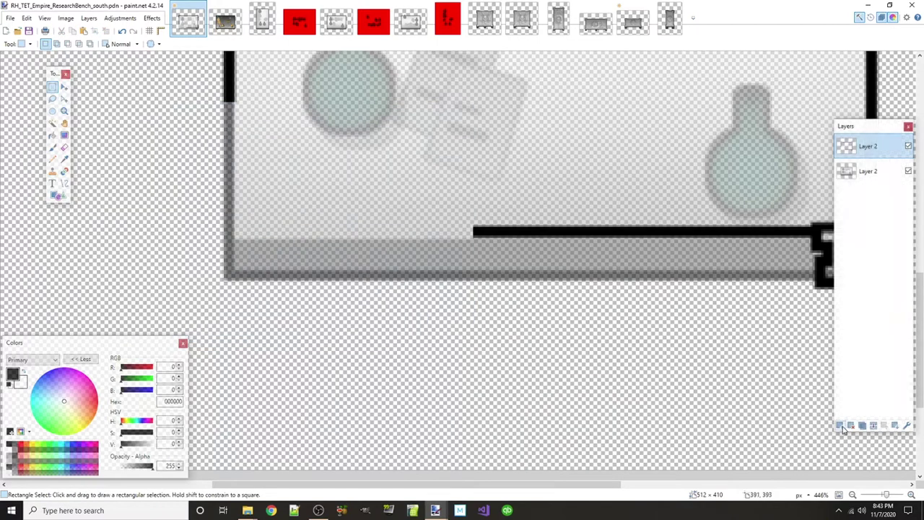
# Paste the corner section onto the new layer, nudged up one pixel, and commit it
pyautogui.hotkey('ctrl', 'v')
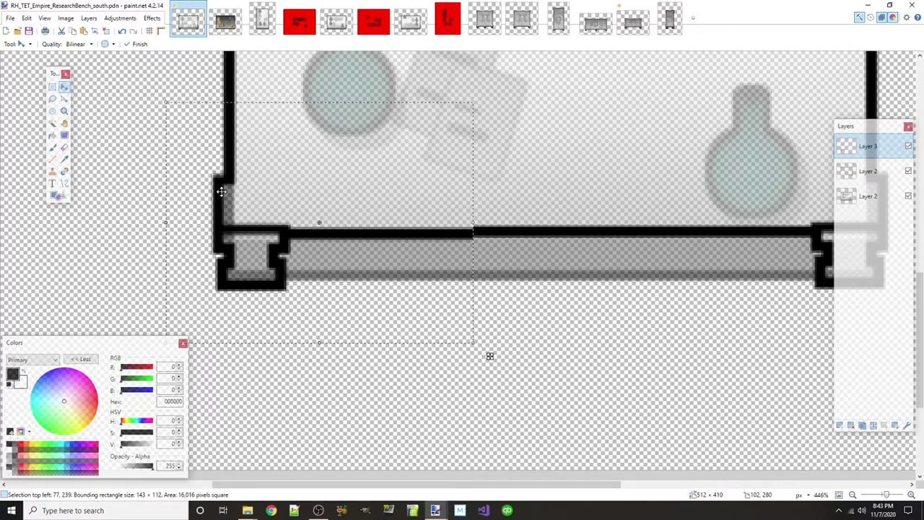
pyautogui.moveTo(220, 191); pyautogui.dragTo(221, 187)
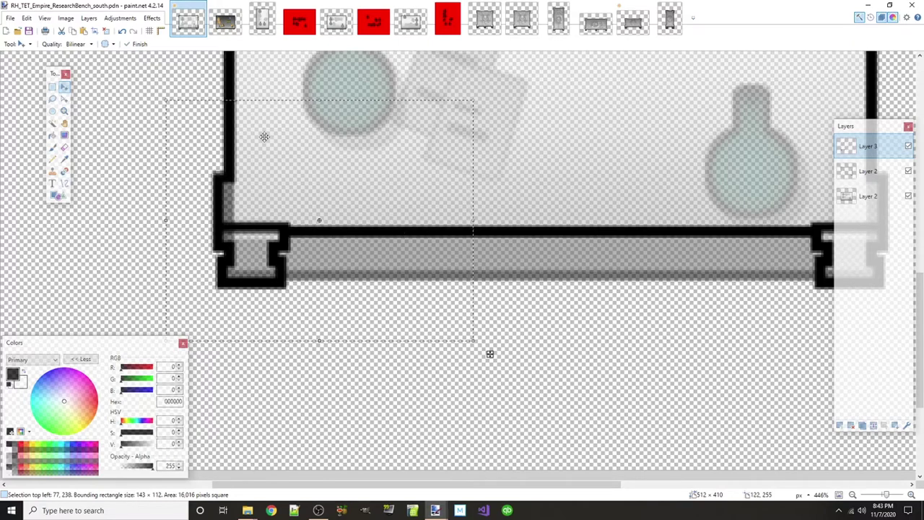
pyautogui.press('Return')
pyautogui.scroll(5, 265, 191)
pyautogui.scroll(1, 287, 215)
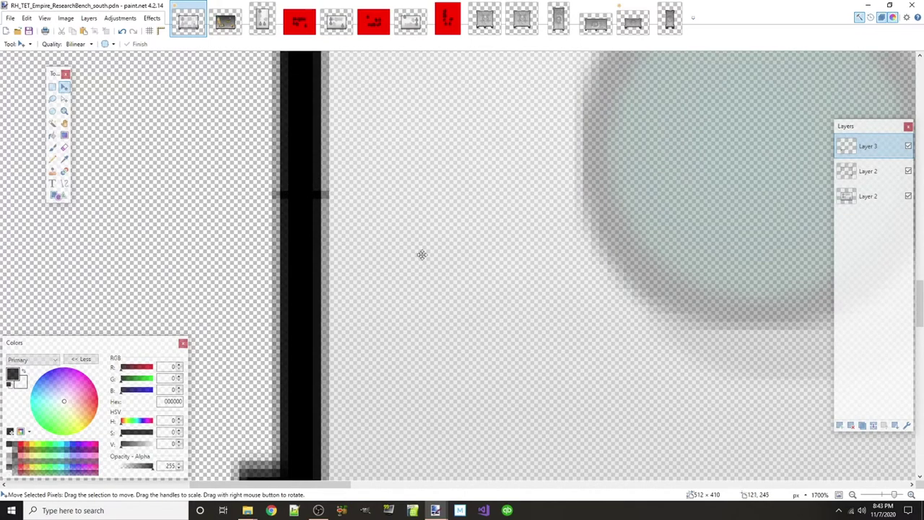
pyautogui.scroll(-10, 420, 254)
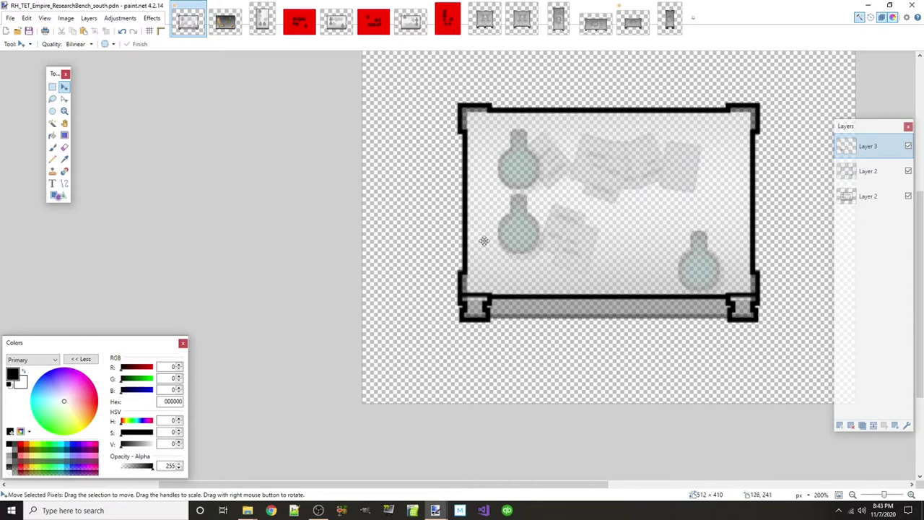
pyautogui.scroll(9, 483, 240)
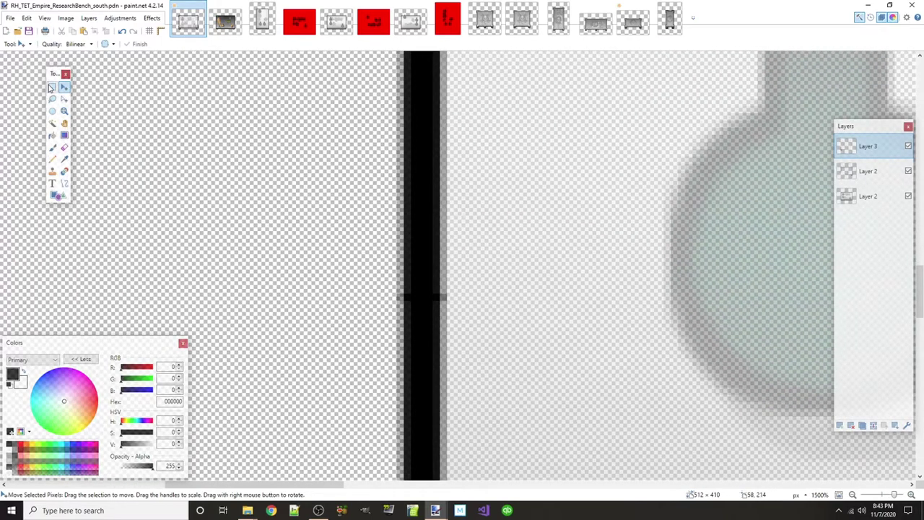
# Select a one-pixel strip across the wall to check alignment, then clear it
pyautogui.click(52, 86)
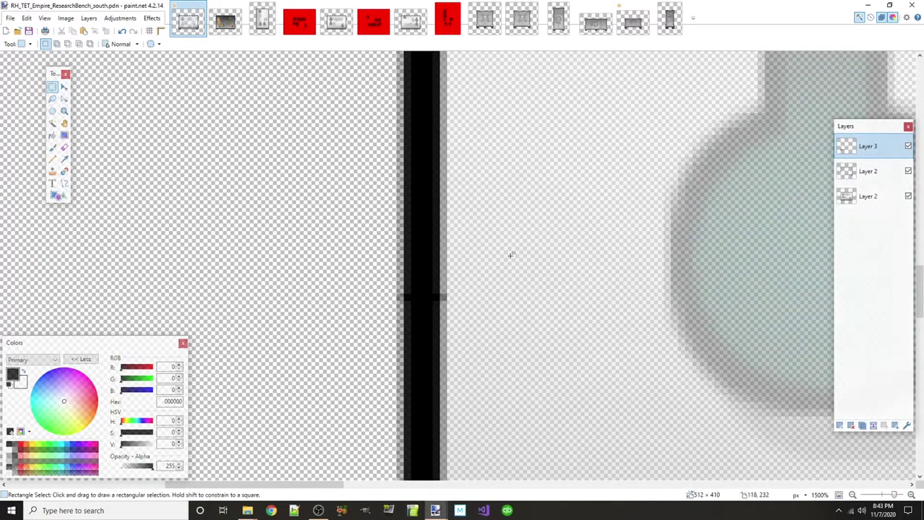
pyautogui.moveTo(378, 296); pyautogui.dragTo(487, 298)
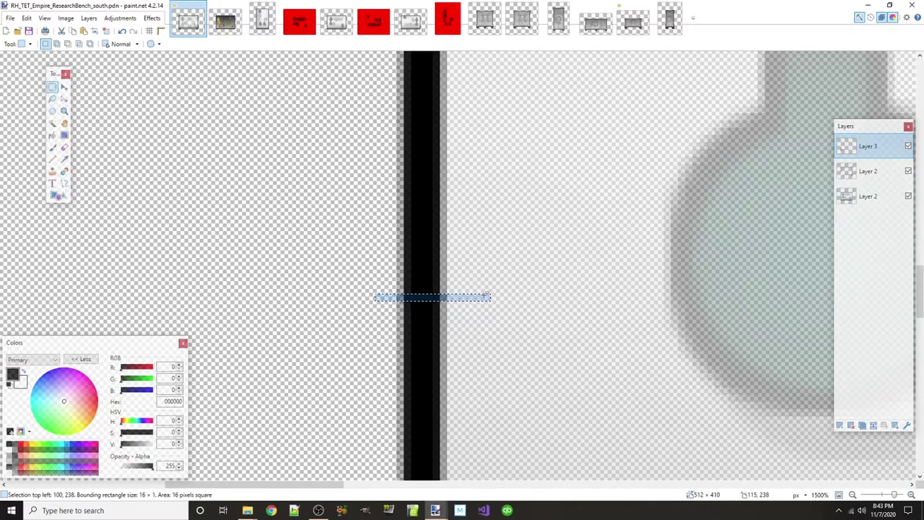
pyautogui.click(484, 295)
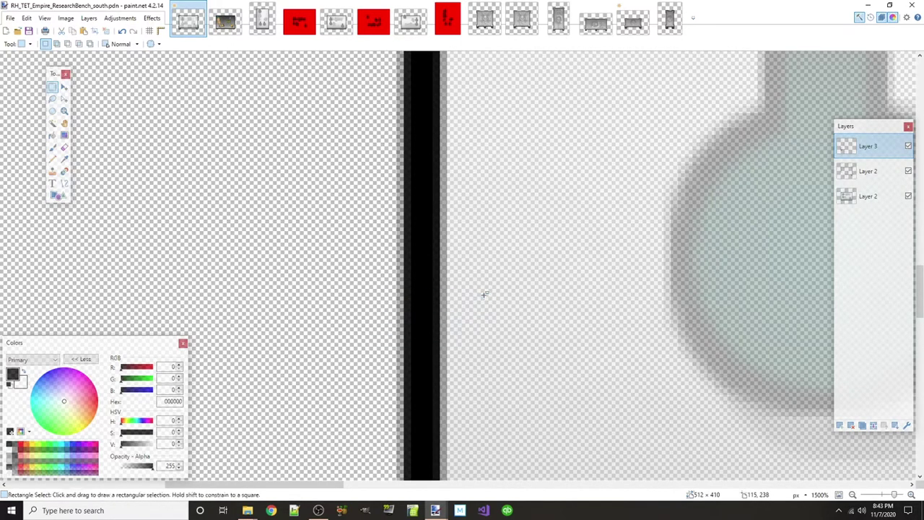
pyautogui.scroll(-5, 493, 313)
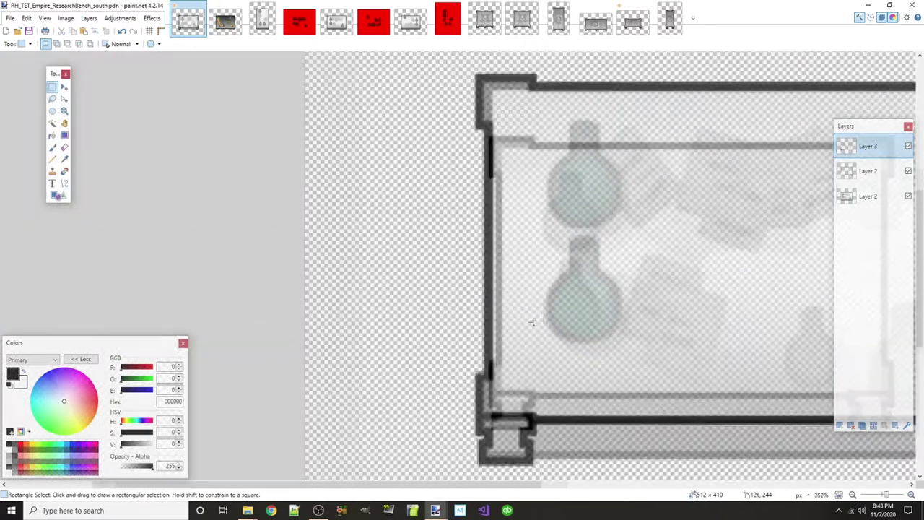